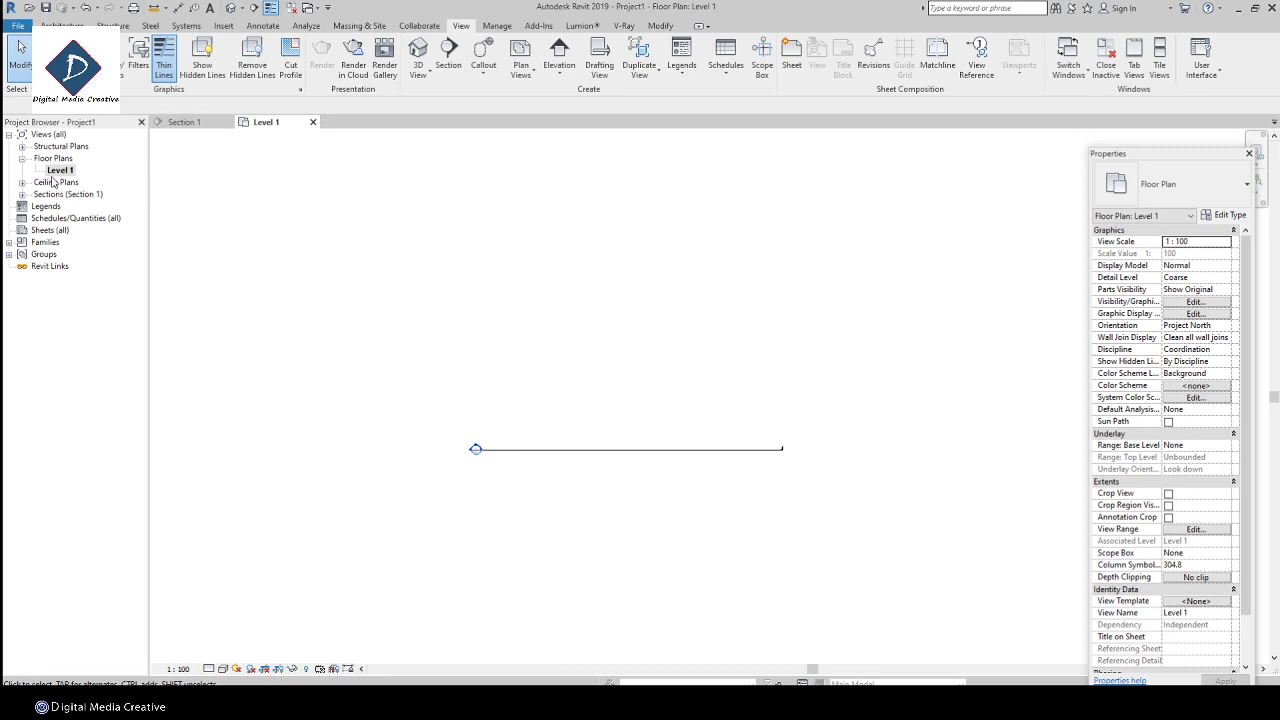
# - Open Section 1 via Go to View on the section line and zoom to the Level 1 head (+0.000 FFL)
pyautogui.moveTo(60, 172); pyautogui.dragTo(594, 459)
pyautogui.click(594, 452)
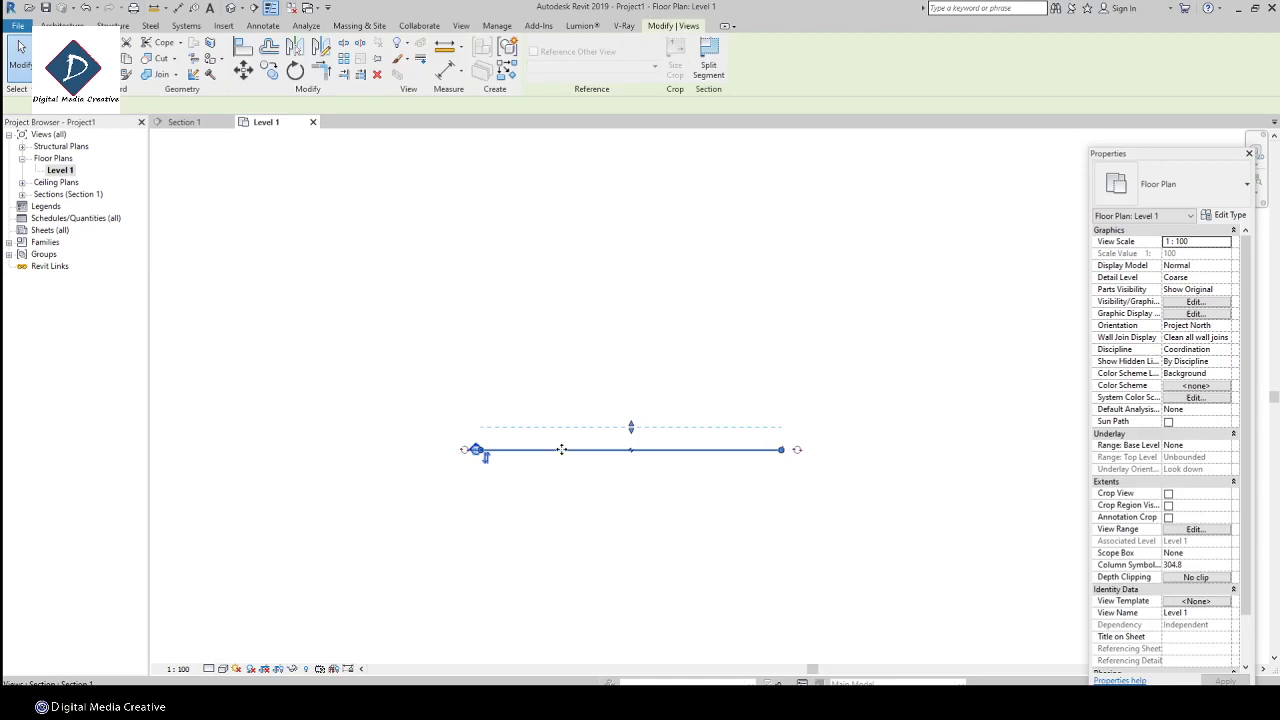
pyautogui.rightClick(640, 456)
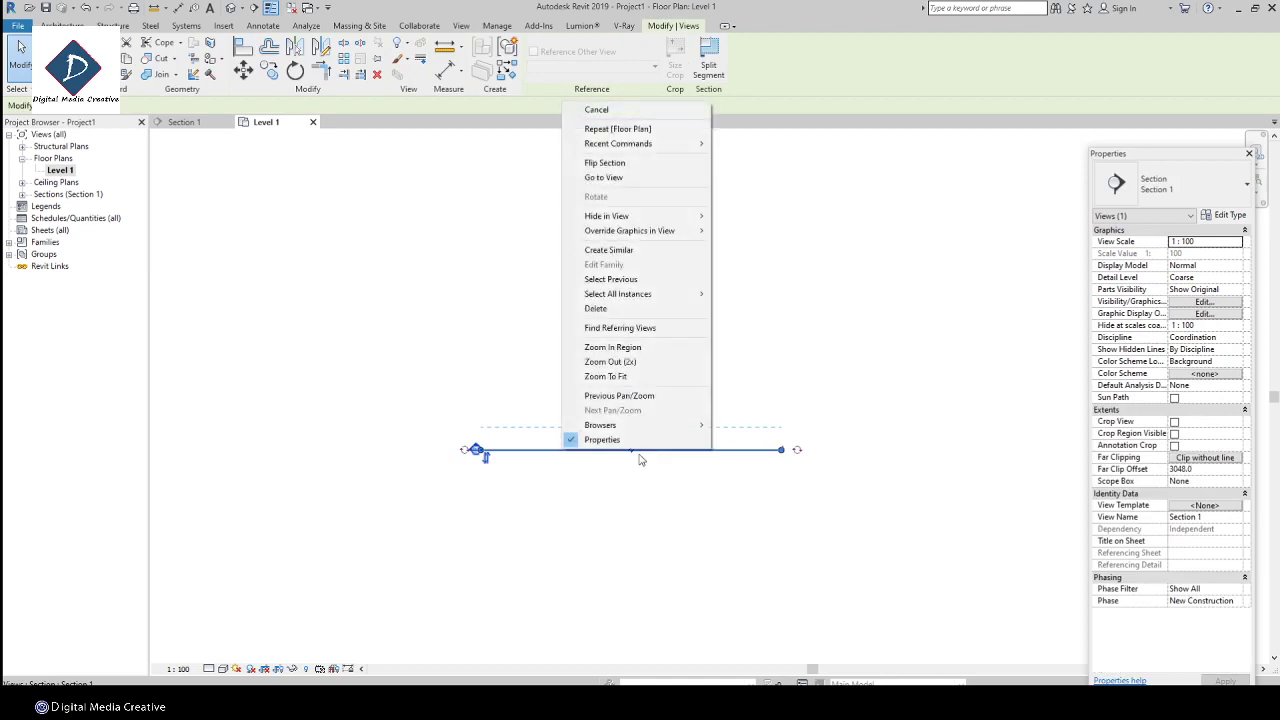
pyautogui.click(617, 186)
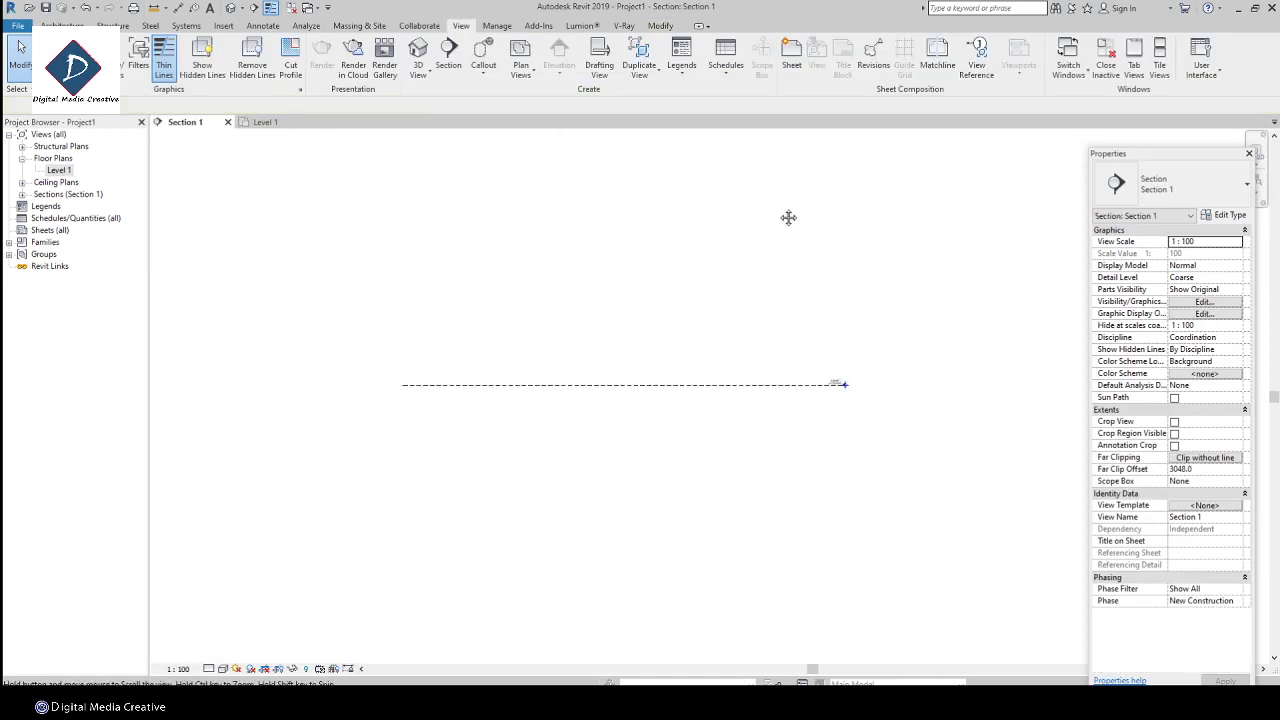
pyautogui.scroll(1, 794, 417)
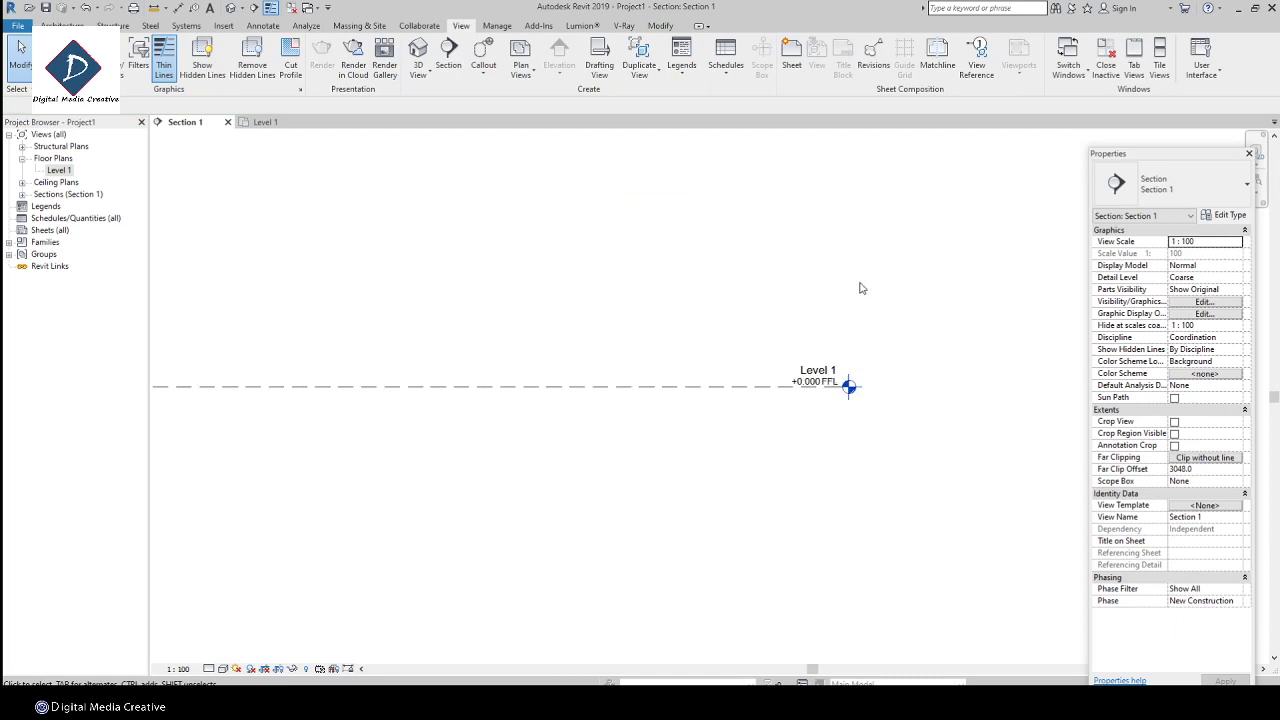
pyautogui.scroll(-1, 928, 399)
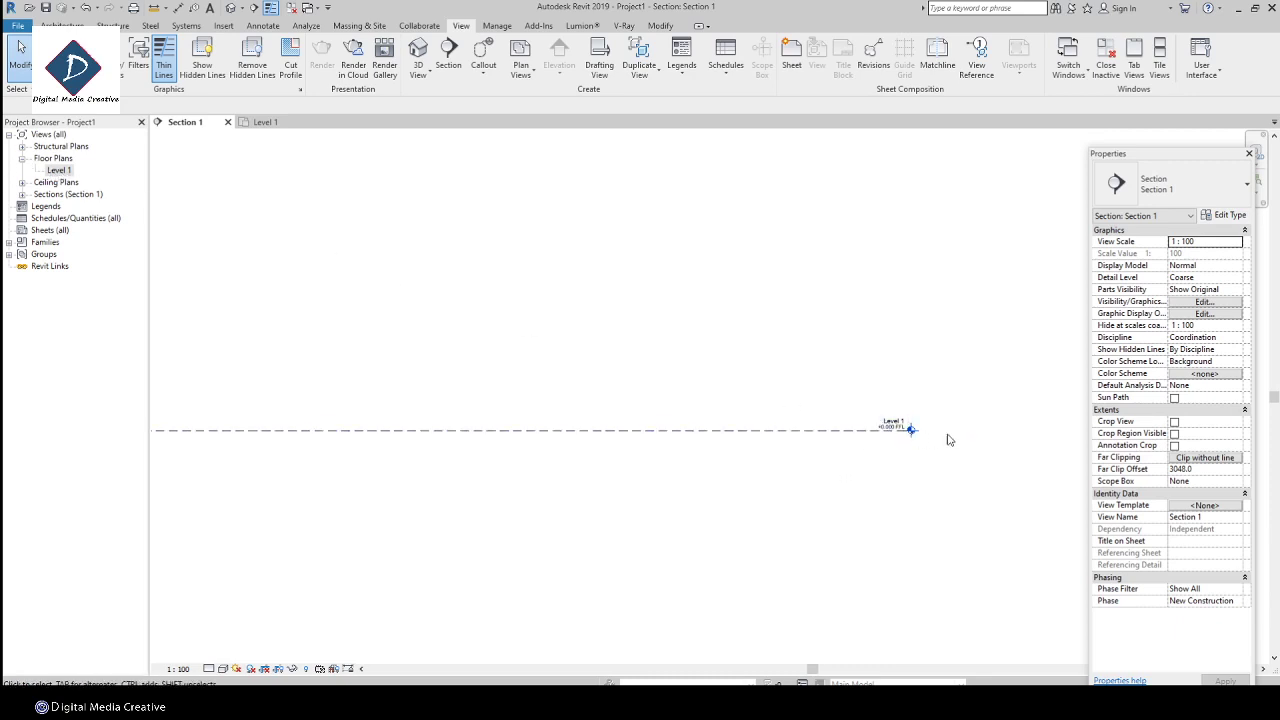
pyautogui.scroll(3, 846, 466)
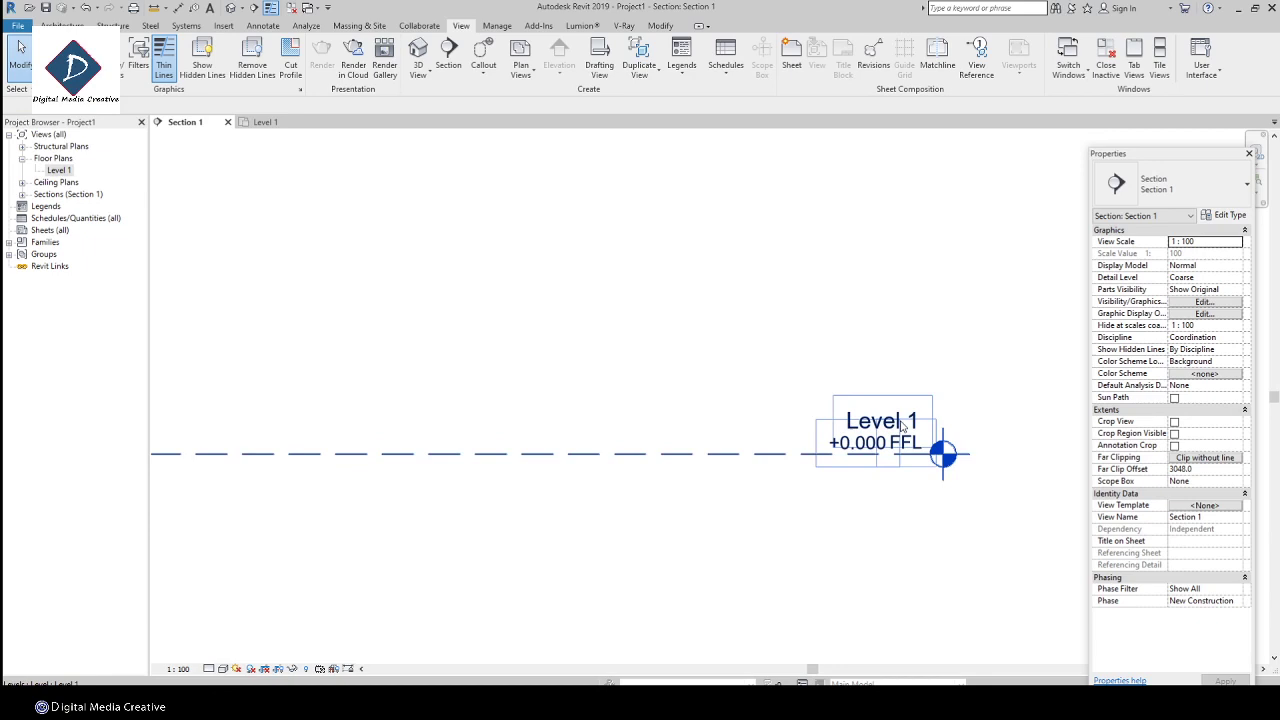
# - Rename Level 1 to 'Ground Floor' and rename its corresponding views to match
pyautogui.click(903, 425)
pyautogui.click(905, 424)
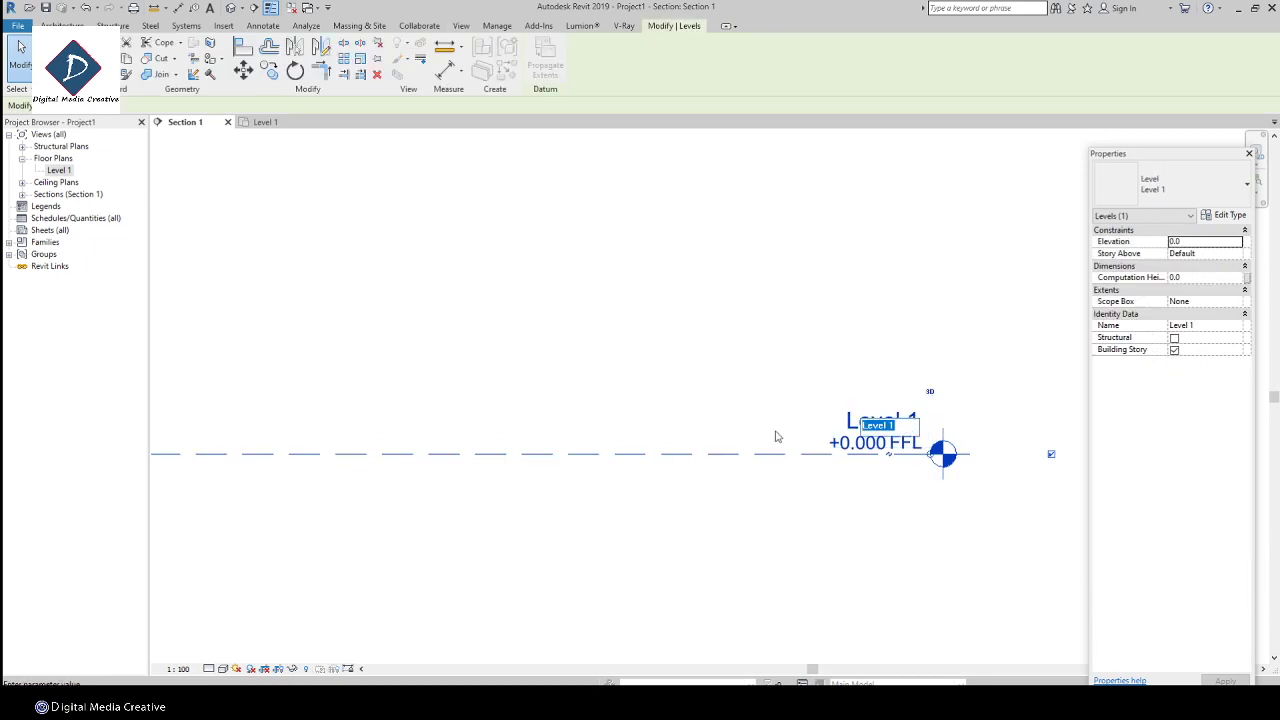
pyautogui.write('Gr')
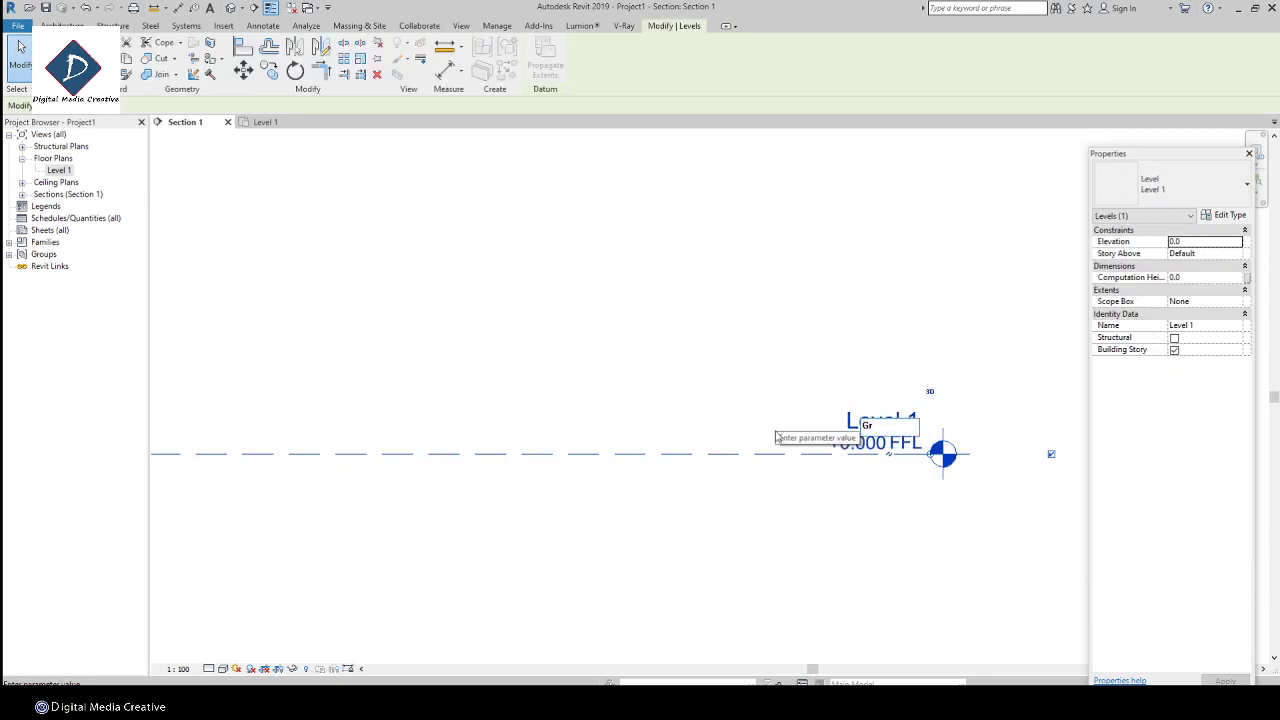
pyautogui.write('ound Floor')
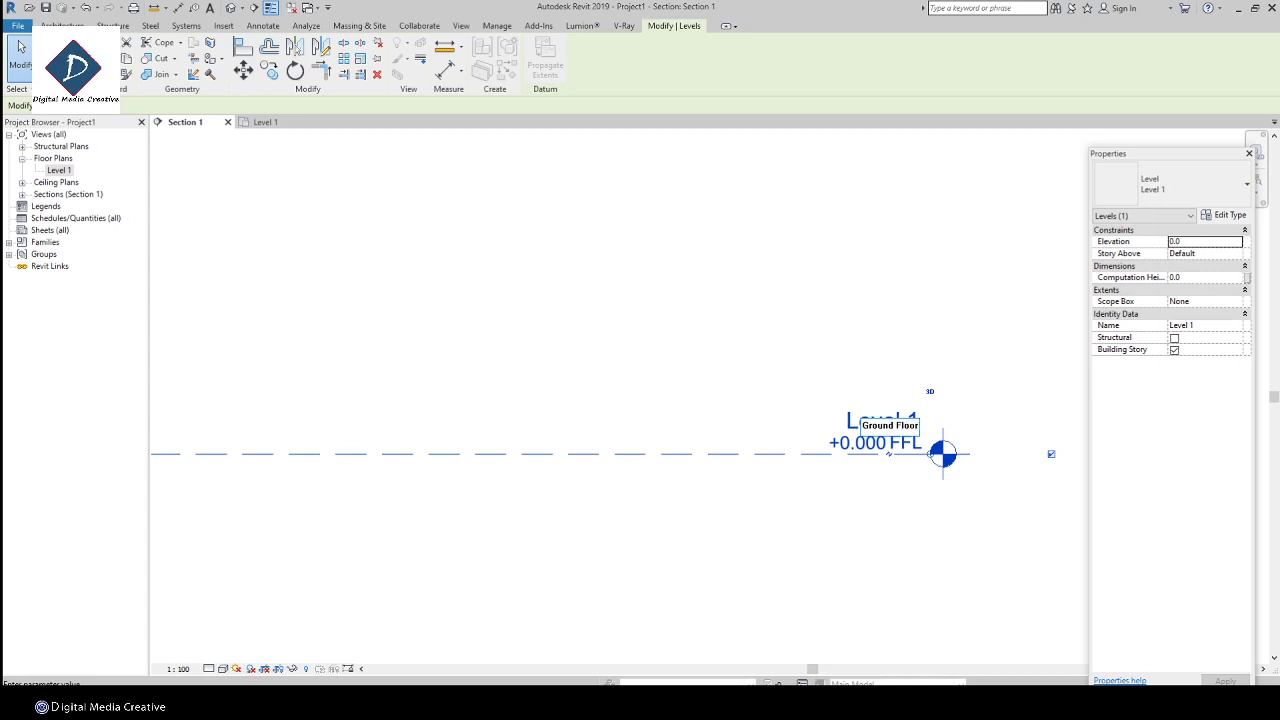
pyautogui.press('Return')
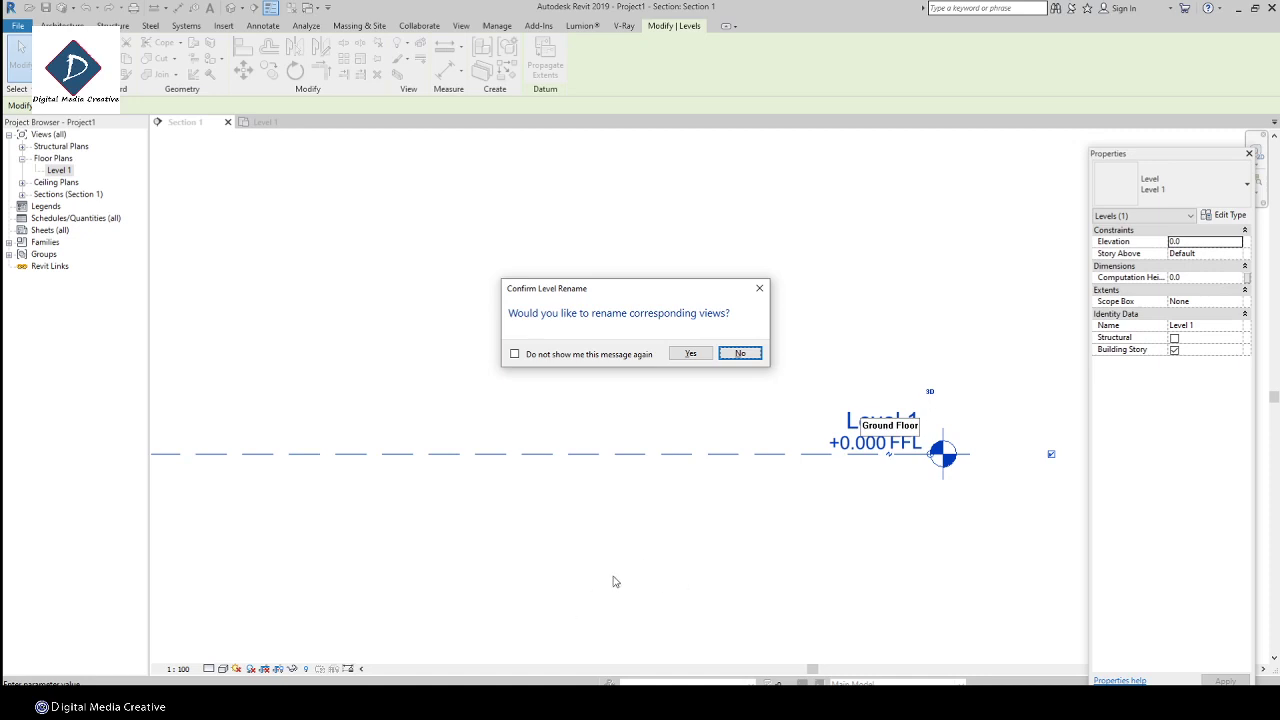
pyautogui.click(689, 355)
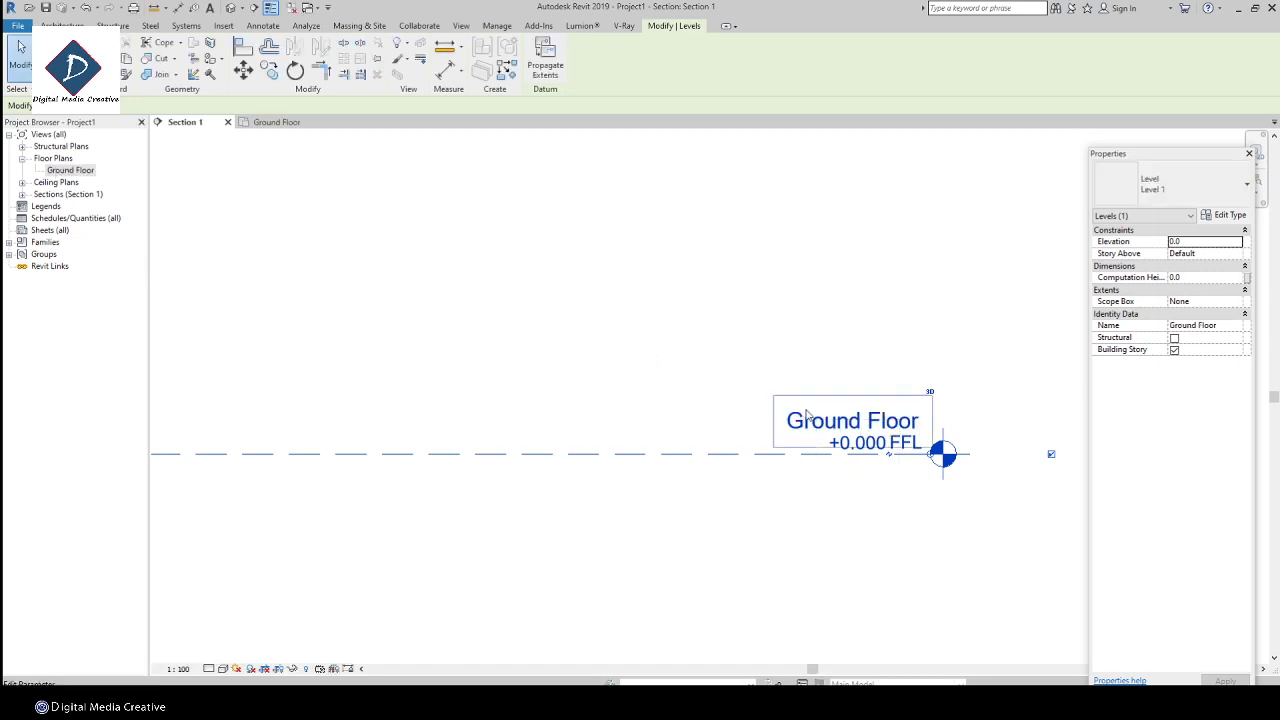
# - Copy the Ground Floor level upward with CO, creating Level 4 at 7000 above
pyautogui.scroll(-1, 766, 428)
pyautogui.click(780, 510)
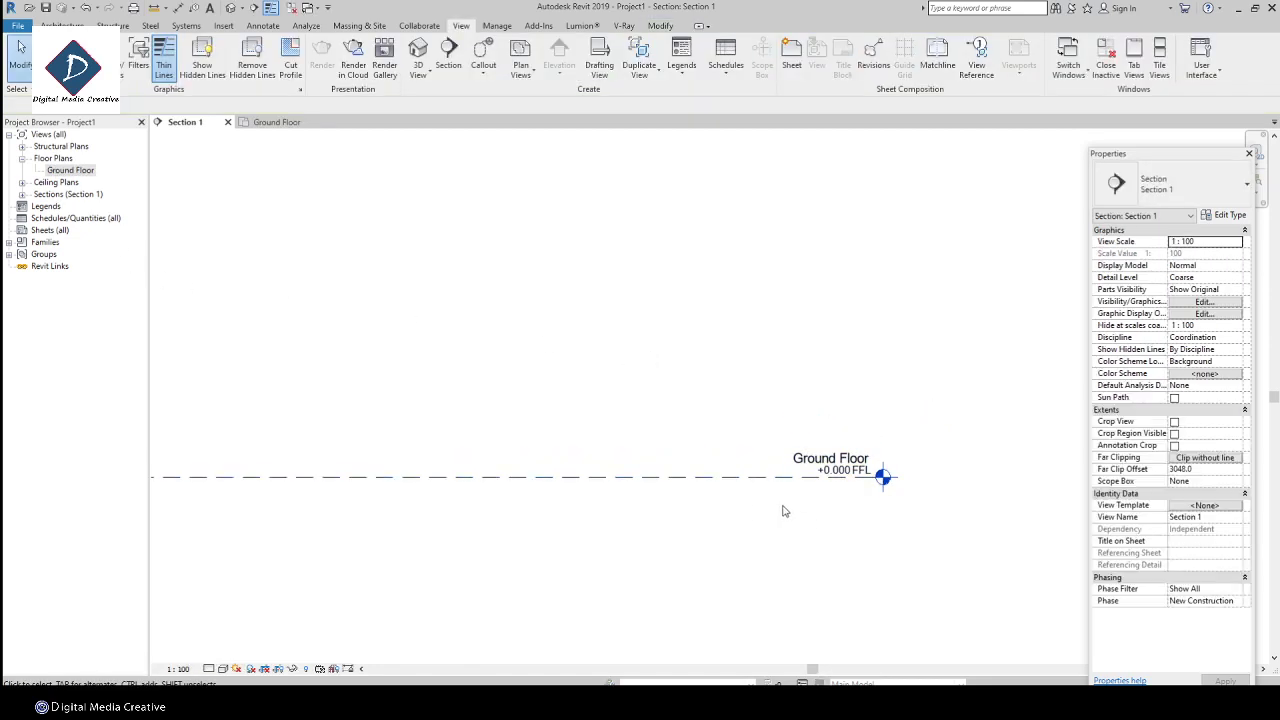
pyautogui.moveTo(754, 520); pyautogui.dragTo(725, 398)
pyautogui.moveTo(725, 398); pyautogui.dragTo(886, 457, button='middle')
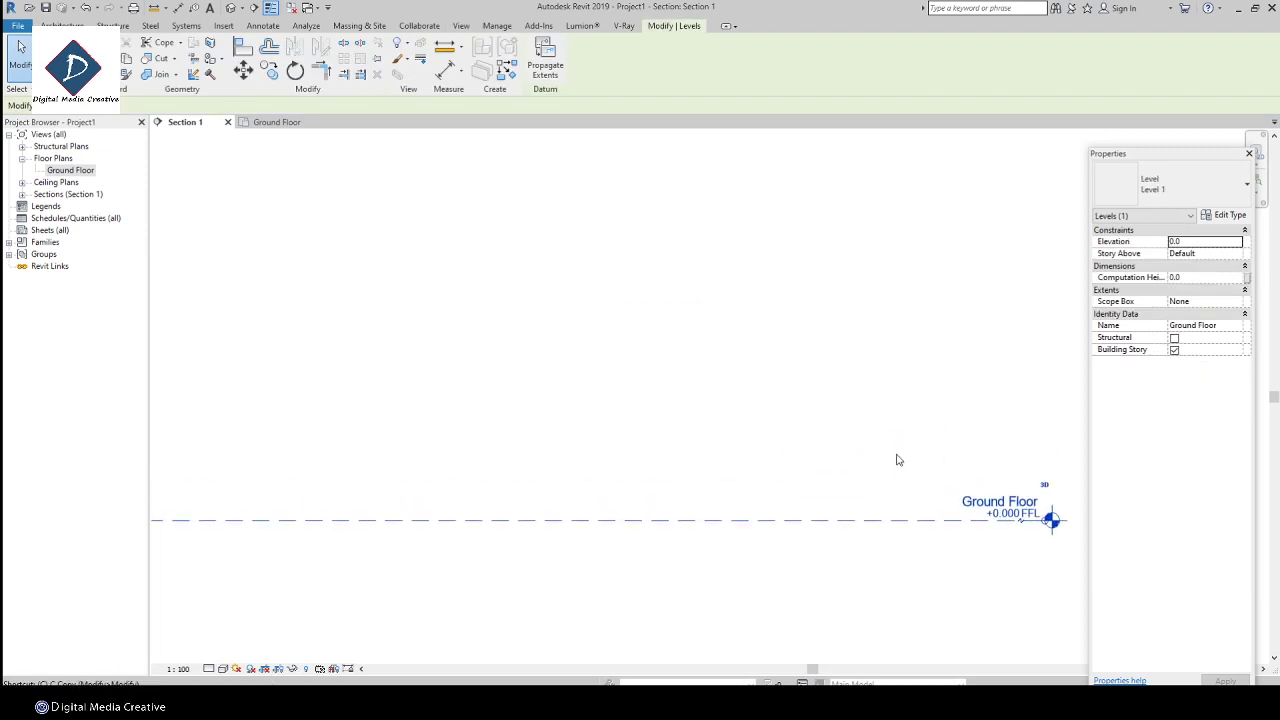
pyautogui.press('c')
pyautogui.press('o')
pyautogui.click(876, 458)
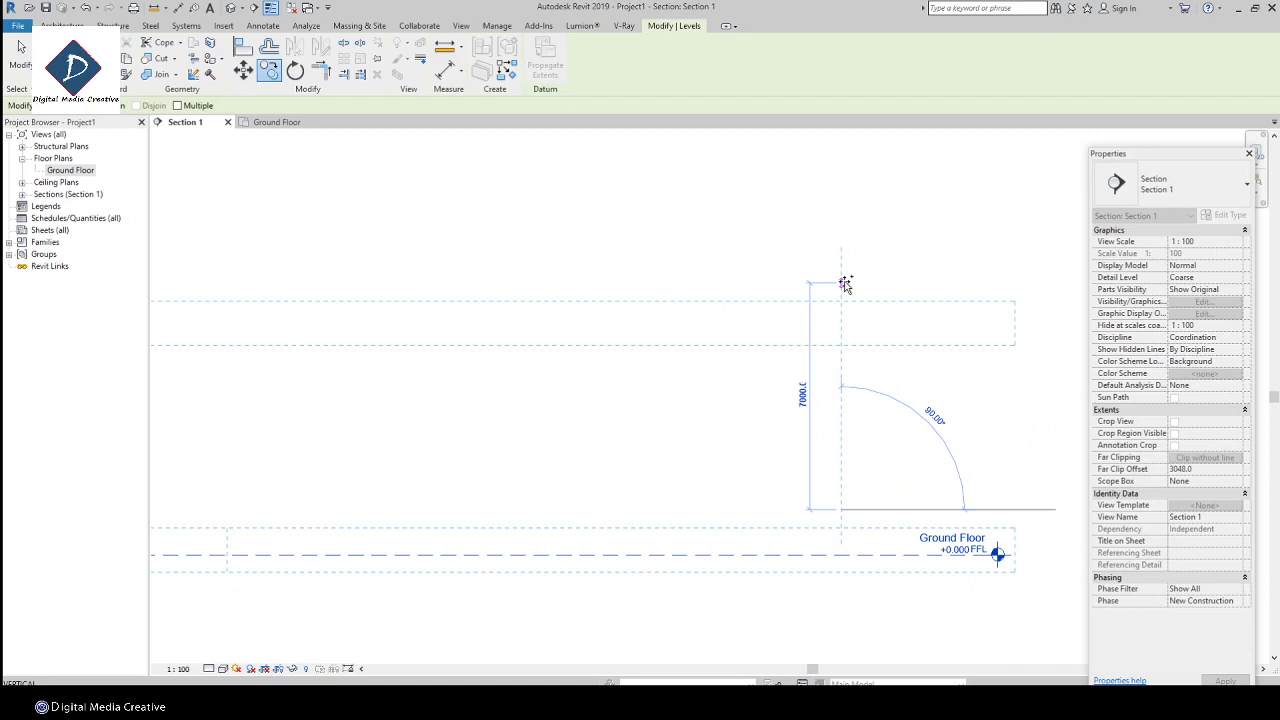
pyautogui.click(845, 288)
pyautogui.press('Escape')
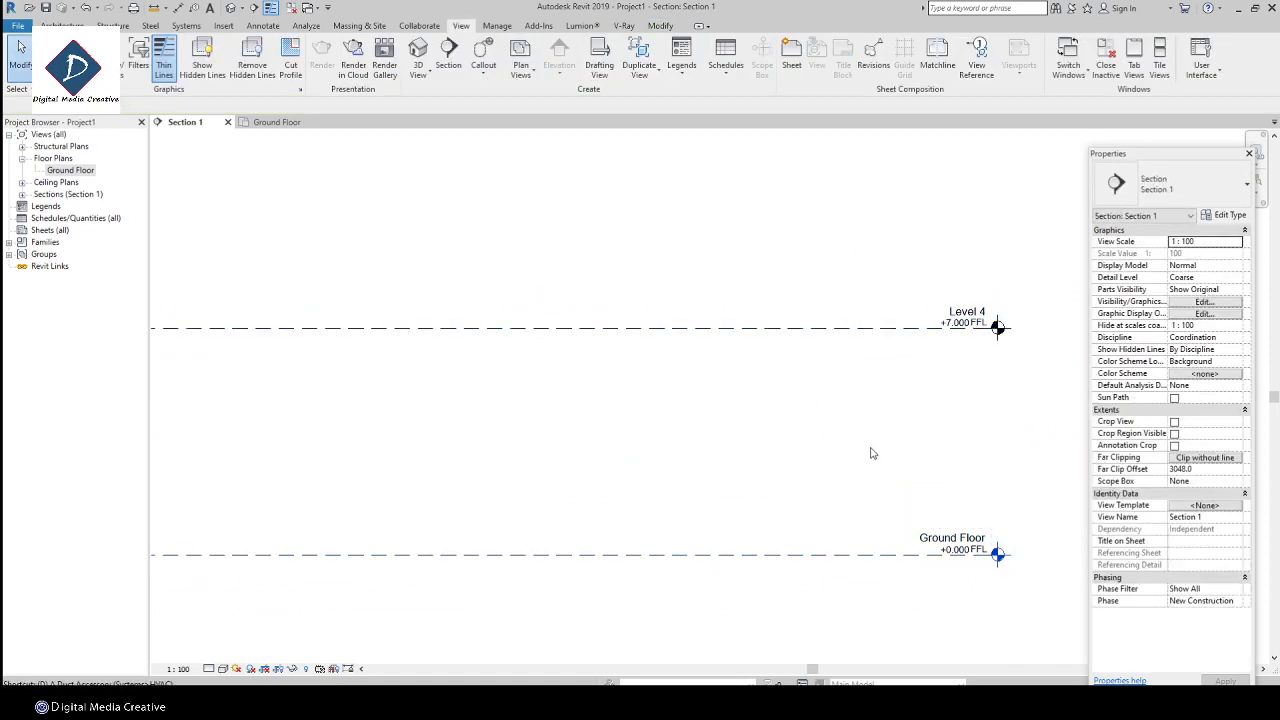
# - Dimension the 7000 spacing between Ground Floor and Level 4 with DI
pyautogui.press('d')
pyautogui.press('i')
pyautogui.click(811, 556)
pyautogui.click(818, 328)
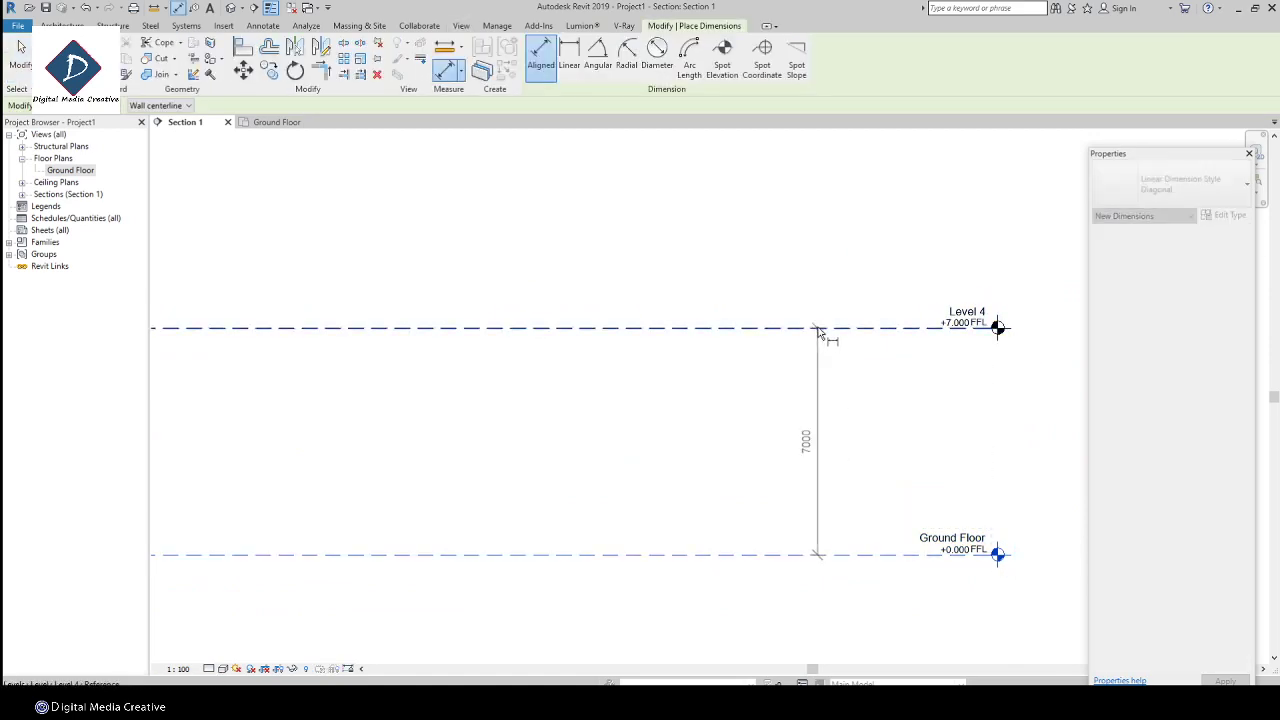
pyautogui.click(815, 335)
pyautogui.press('Escape')
pyautogui.press('Escape')
# - Change the Level 4 spacing from 7000 to 4000
pyautogui.click(870, 329)
pyautogui.click(799, 452)
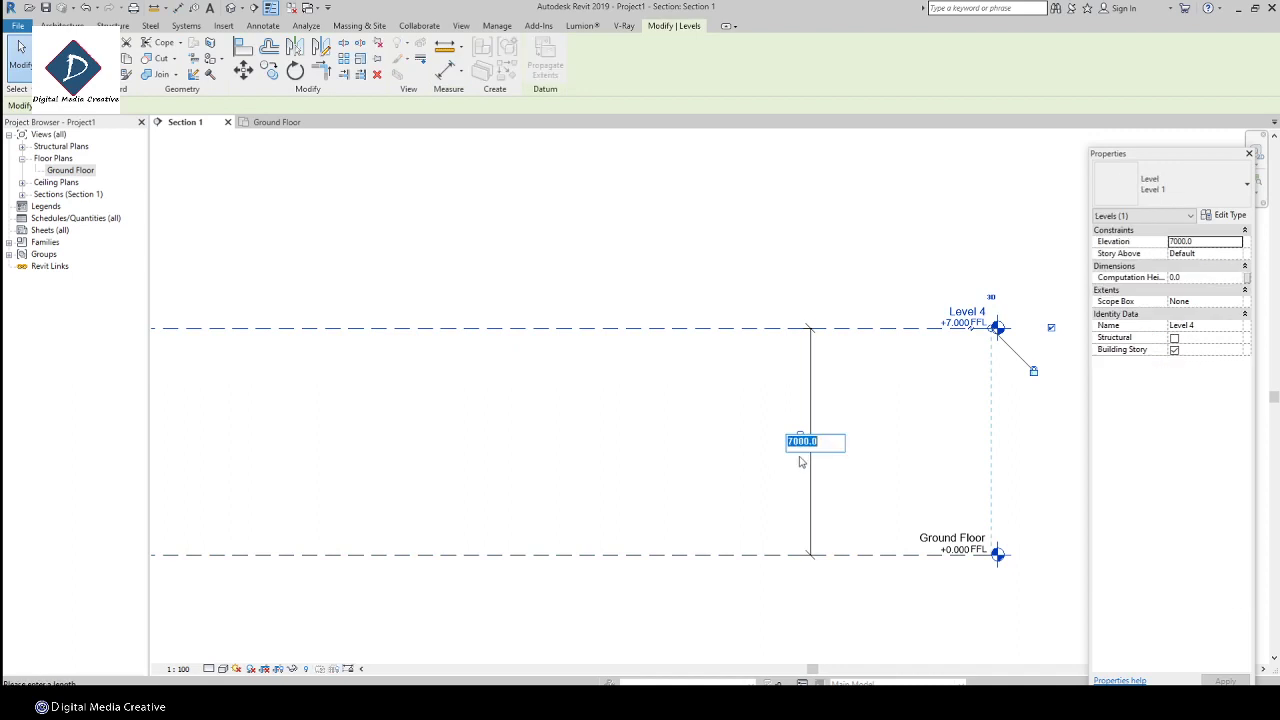
pyautogui.write('400')
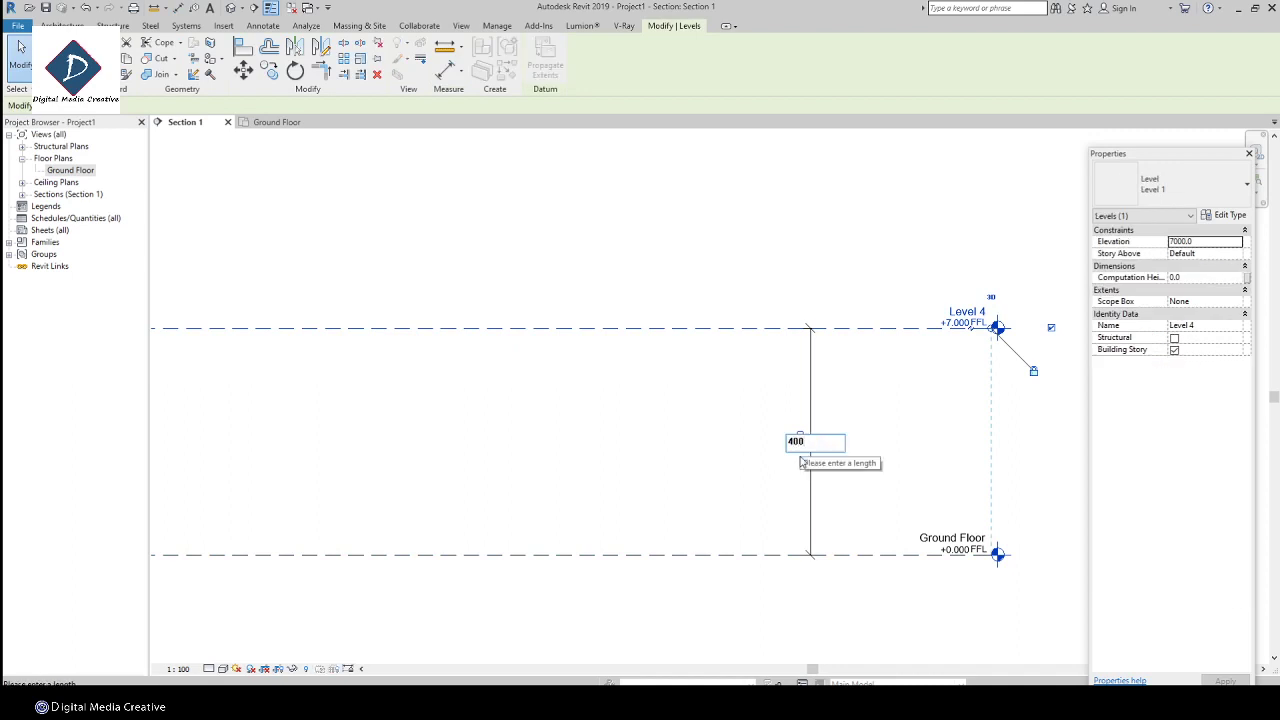
pyautogui.write('0')
pyautogui.press('Return')
pyautogui.click(960, 447)
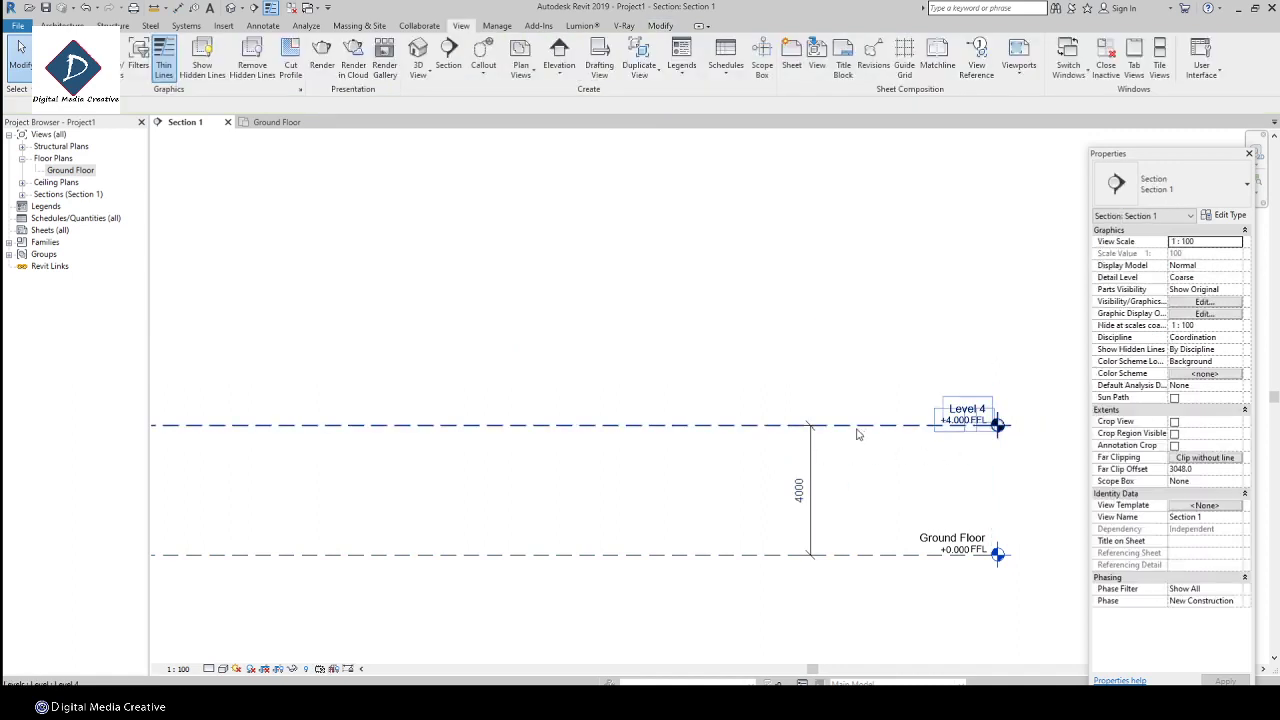
# - Copy Level 4 another 4000 higher to create Level 5
pyautogui.click(858, 427)
pyautogui.press('c')
pyautogui.press('o')
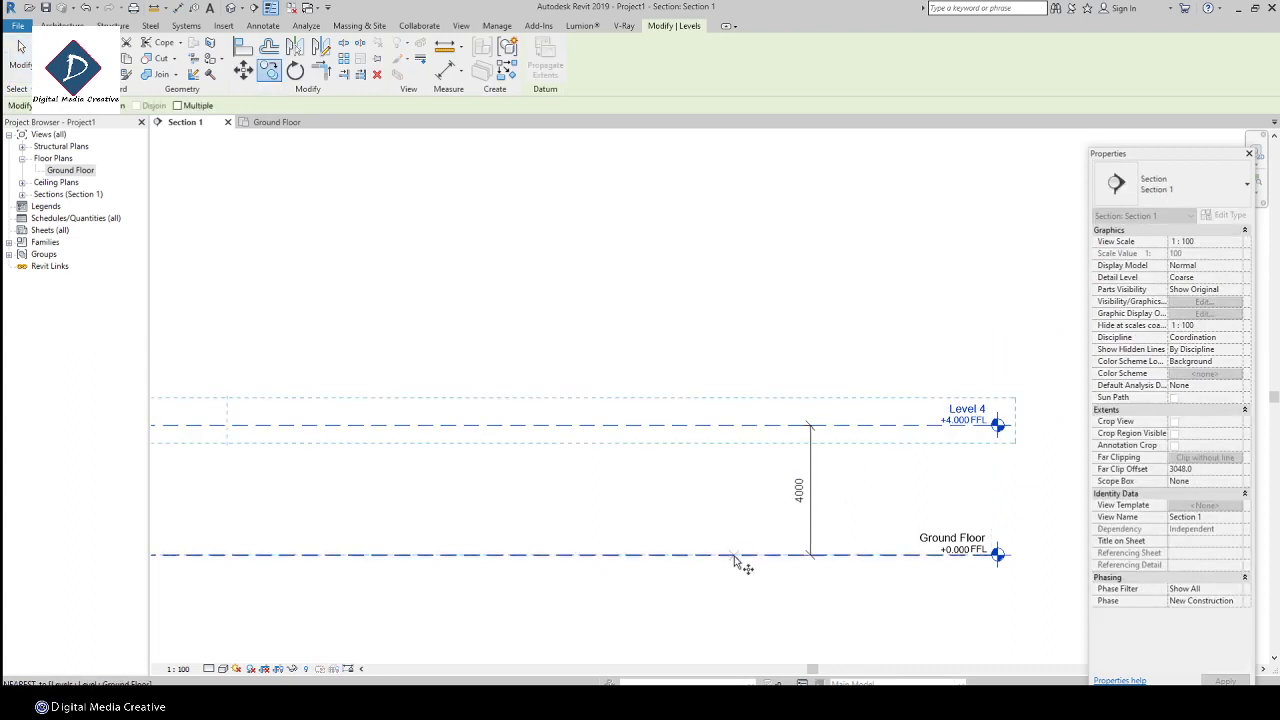
pyautogui.click(736, 555)
pyautogui.click(730, 426)
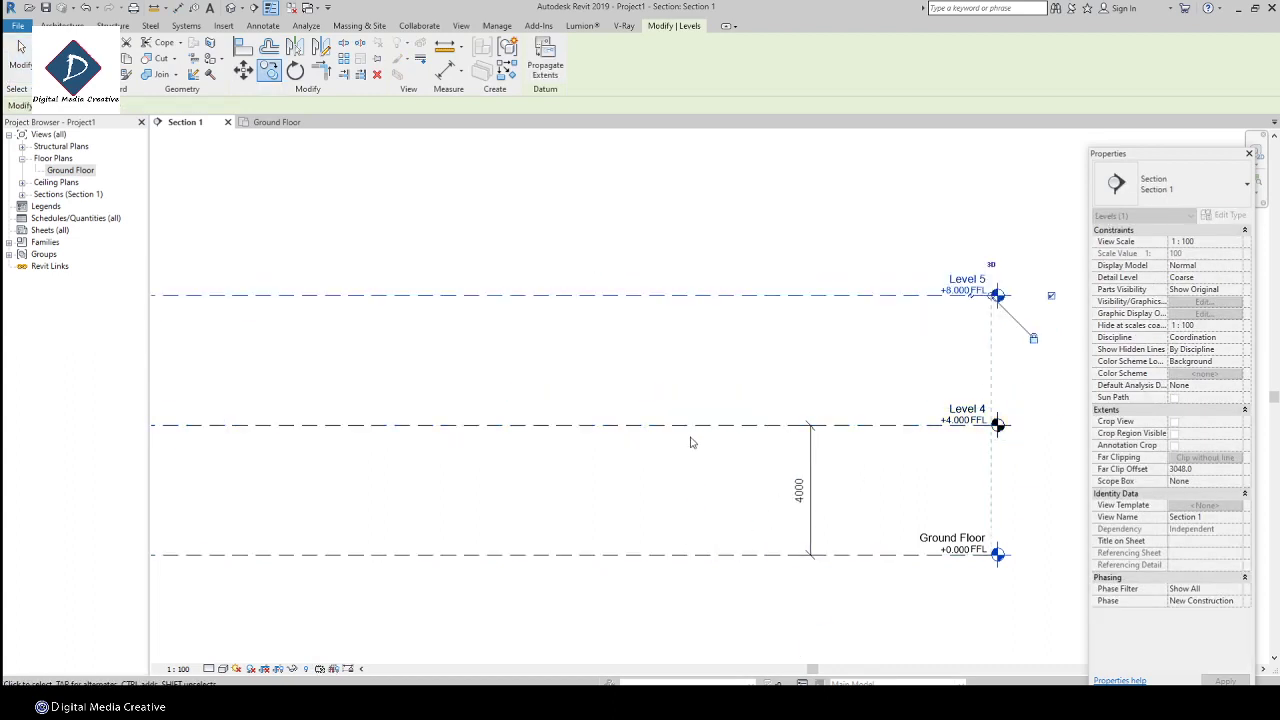
pyautogui.press('Escape')
pyautogui.press('Escape')
pyautogui.moveTo(859, 371); pyautogui.dragTo(816, 387, button='middle')
# - Split the overall level dimension at the middle level into two 4000 spans
pyautogui.click(770, 488)
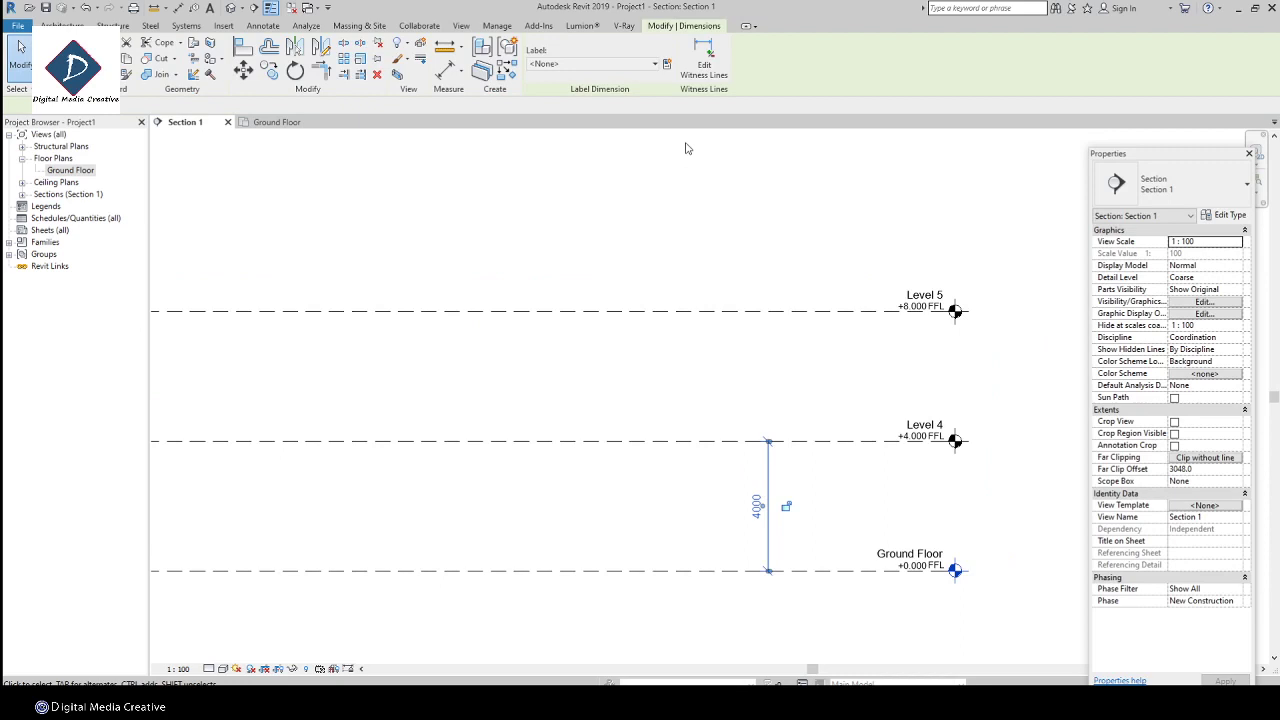
pyautogui.click(712, 64)
pyautogui.click(812, 312)
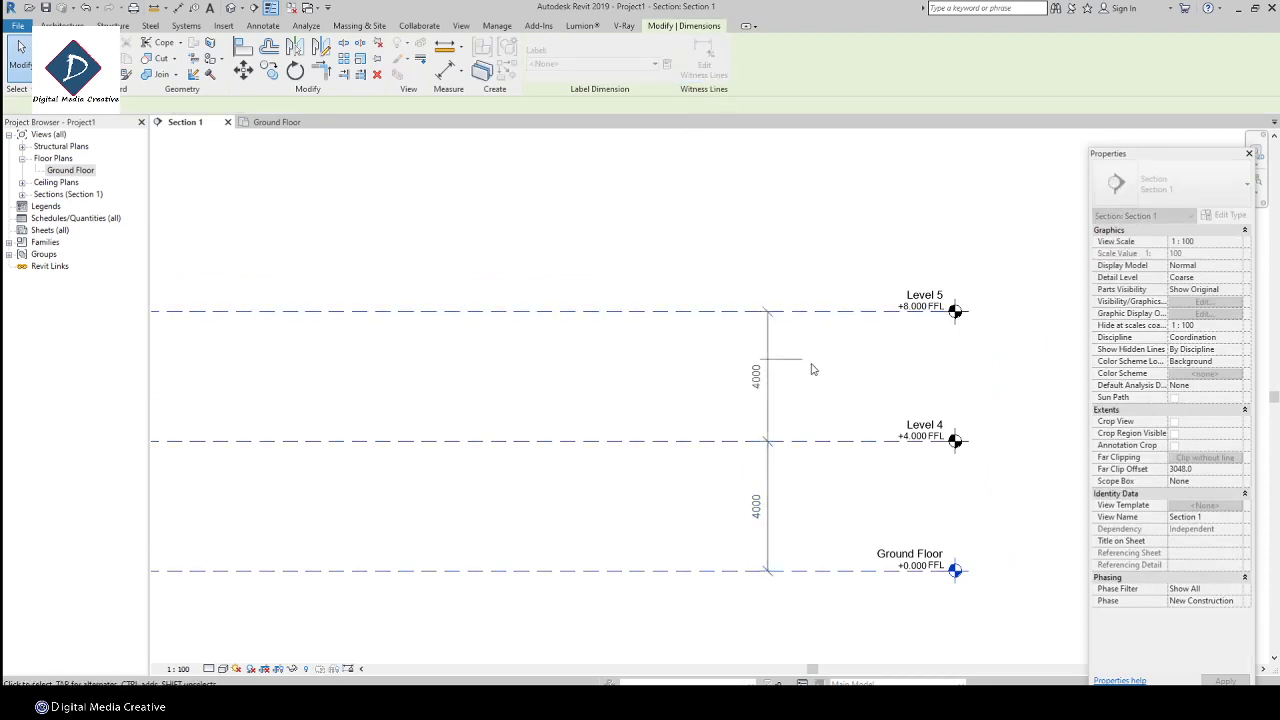
pyautogui.click(910, 337)
# - Rename Level 4 to 'Level 01'
pyautogui.scroll(2, 924, 435)
pyautogui.doubleClick(935, 421)
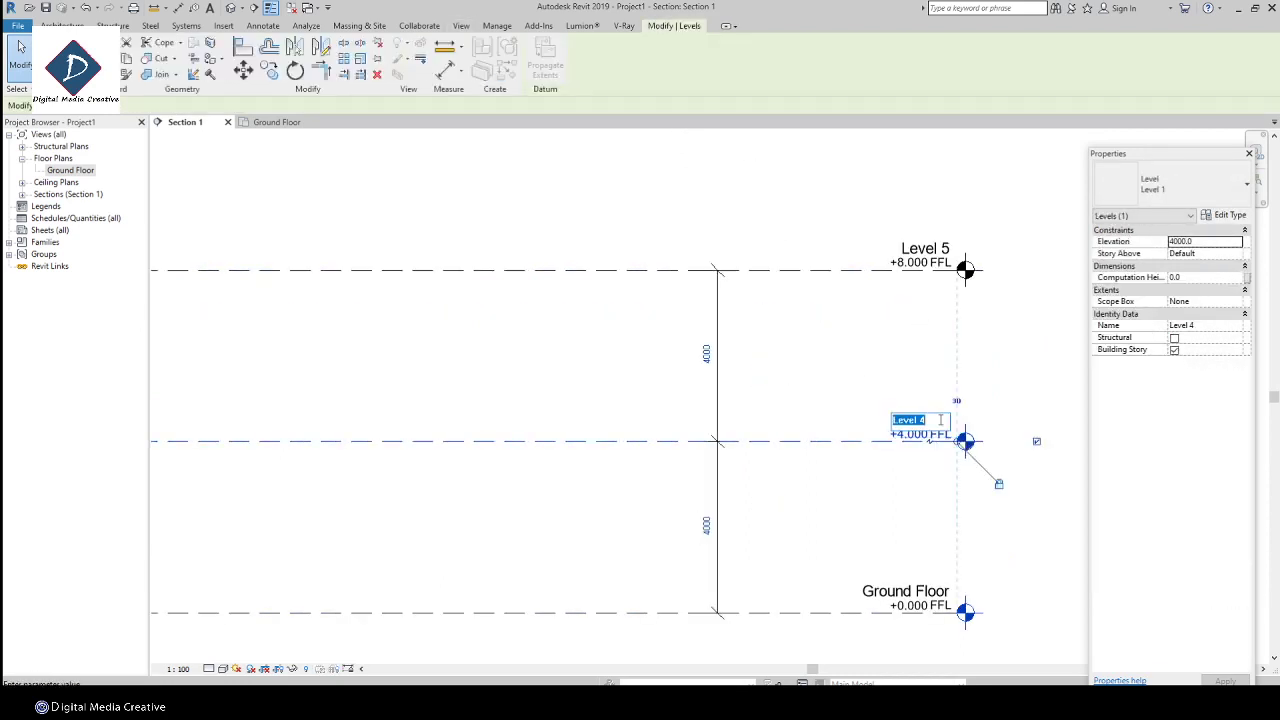
pyautogui.click(921, 420)
pyautogui.write('01')
pyautogui.press('Return')
# - Rename Level 5 to 'Roof Level'
pyautogui.moveTo(863, 329); pyautogui.dragTo(841, 381, button='middle')
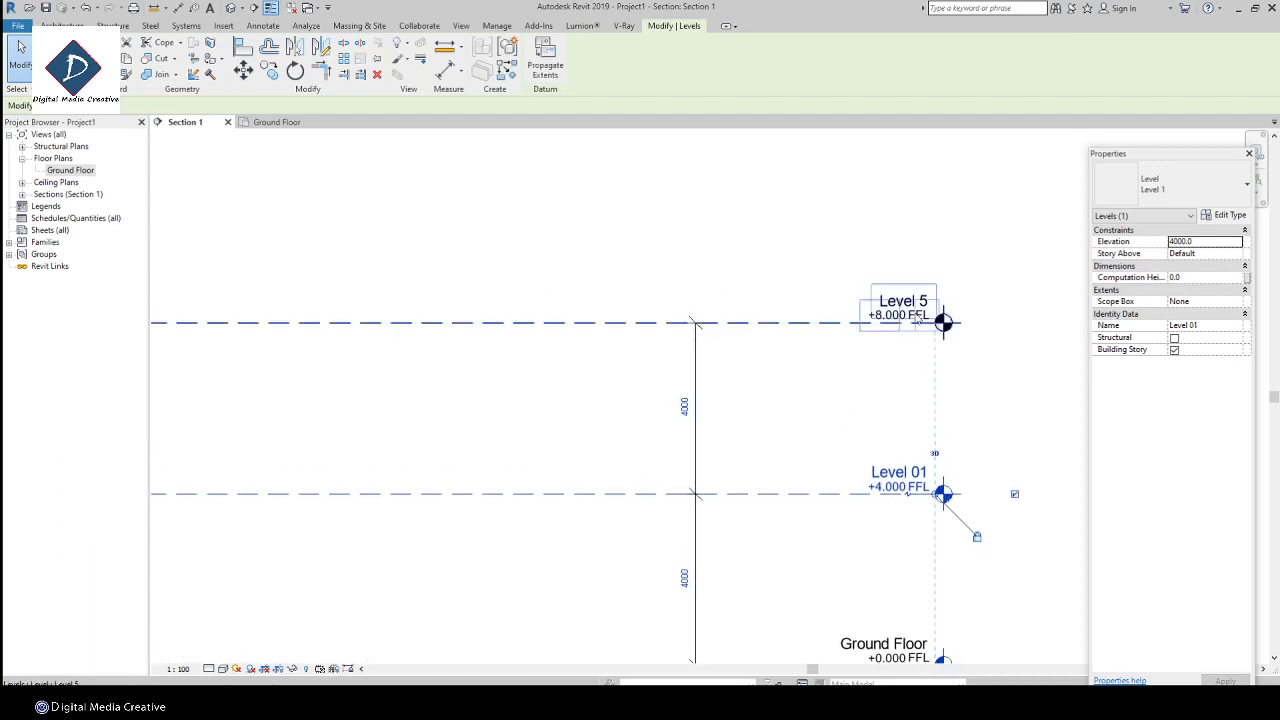
pyautogui.click(921, 306)
pyautogui.click(922, 304)
pyautogui.write('Roof')
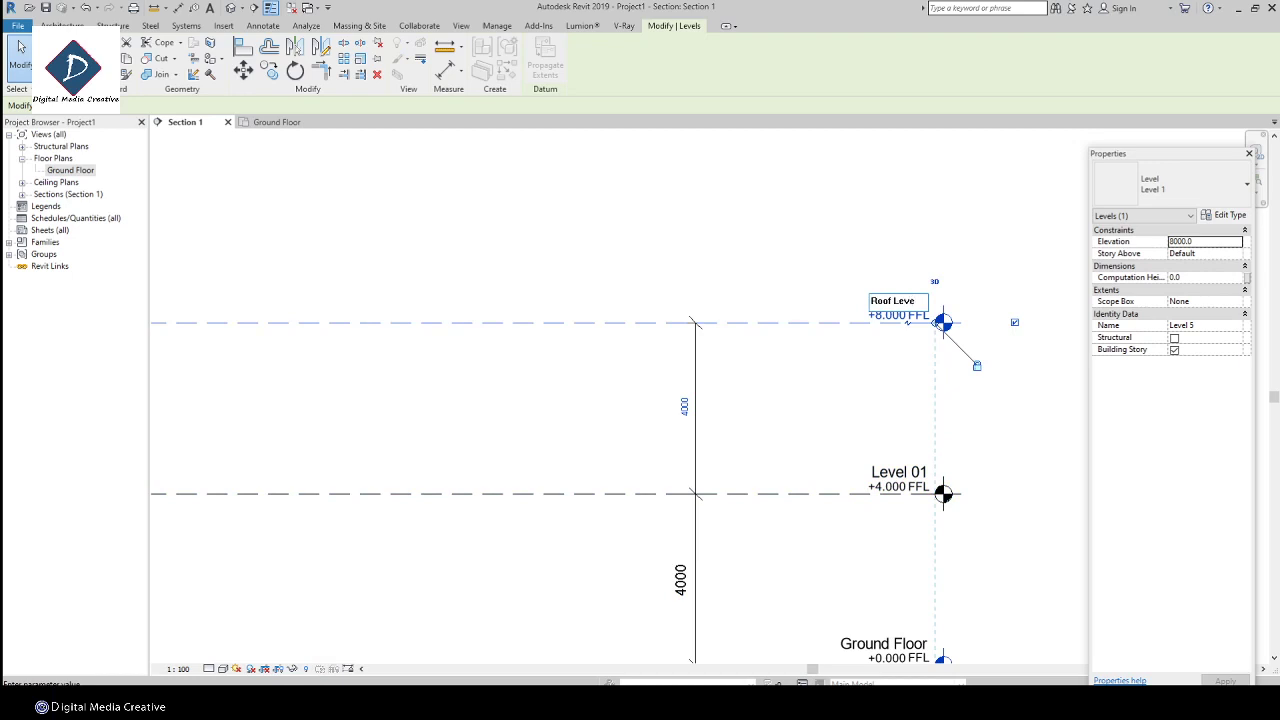
pyautogui.press('Return')
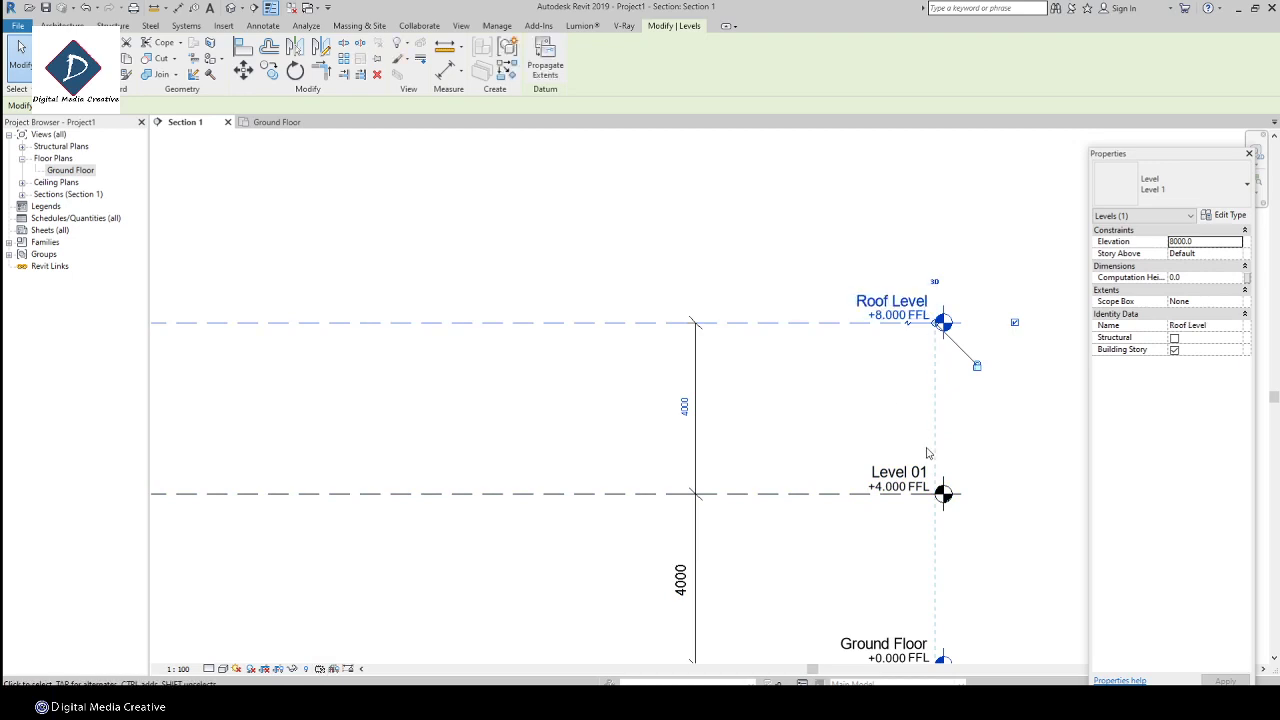
pyautogui.click(897, 474)
pyautogui.moveTo(875, 398); pyautogui.dragTo(854, 315, button='middle')
pyautogui.click(854, 315)
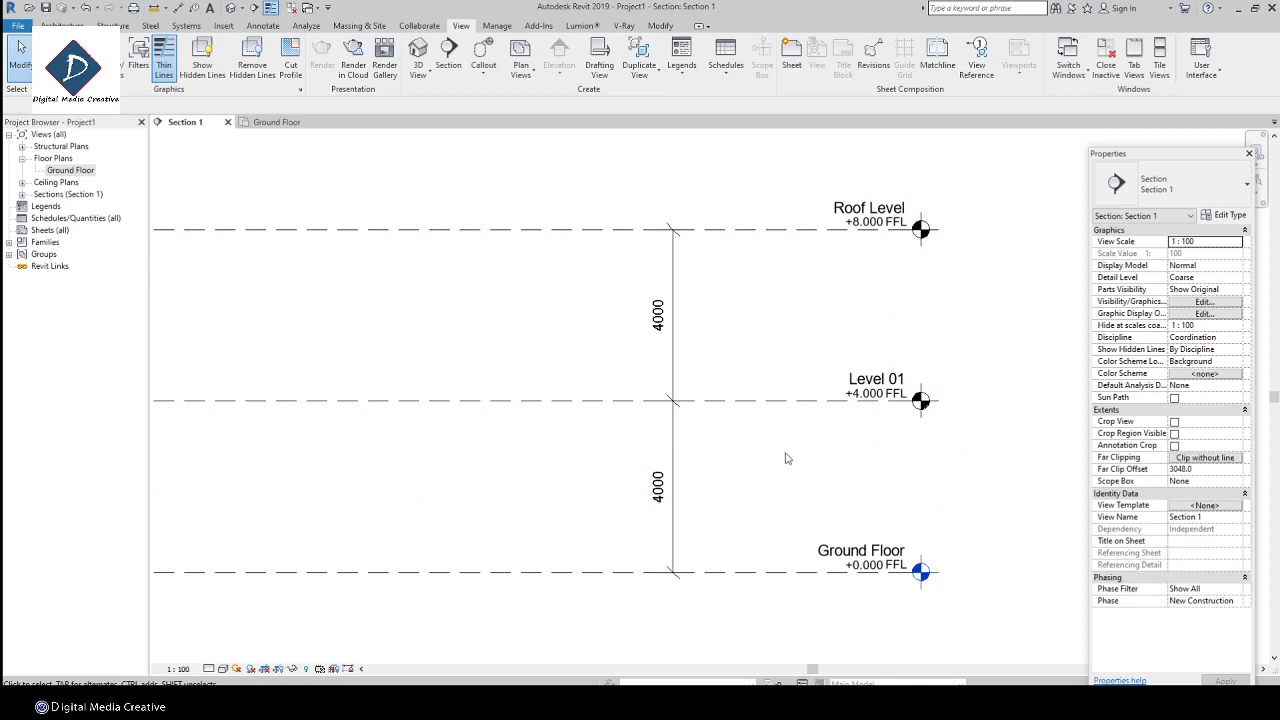
pyautogui.moveTo(823, 471); pyautogui.dragTo(797, 477, button='middle')
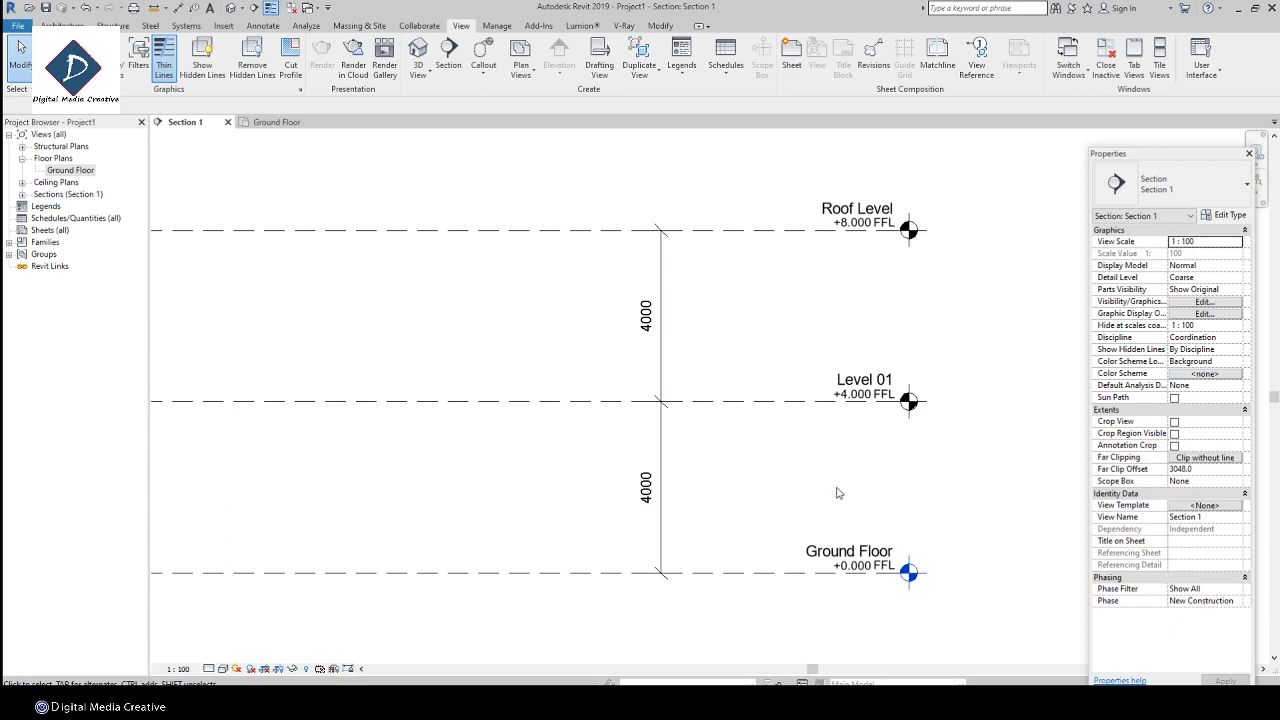
pyautogui.scroll(3, 830, 495)
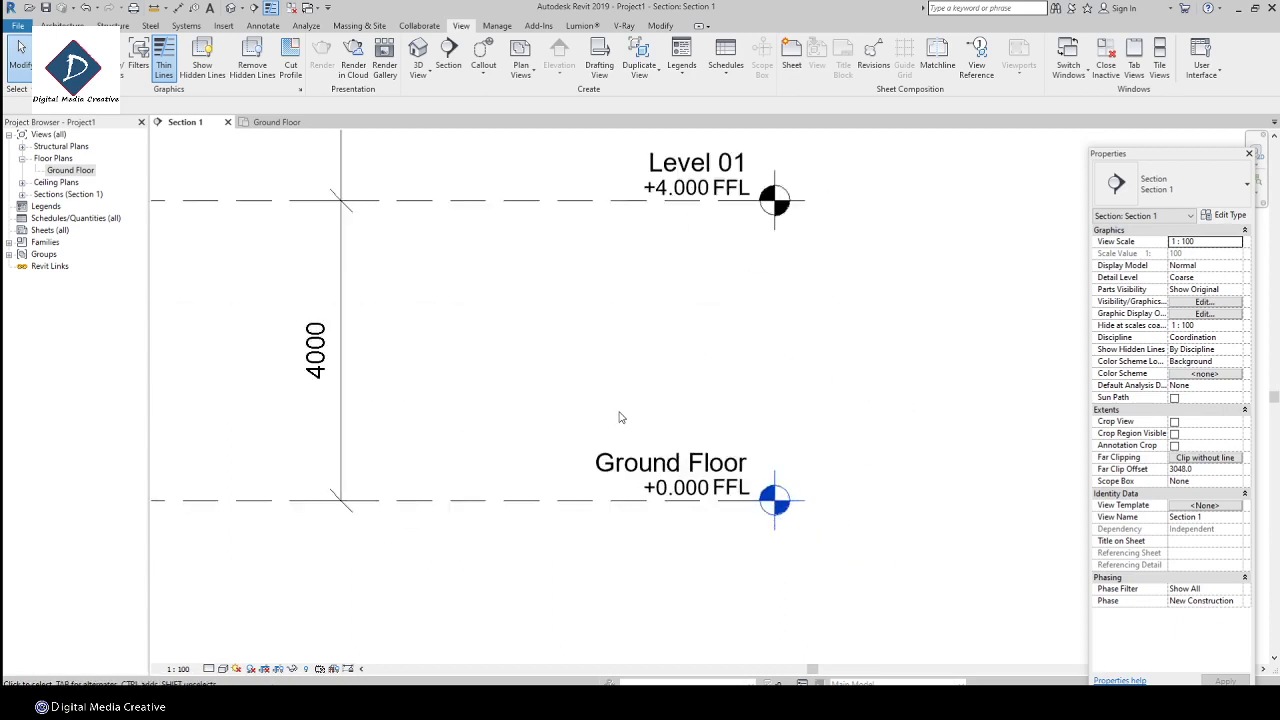
pyautogui.scroll(3, 824, 518)
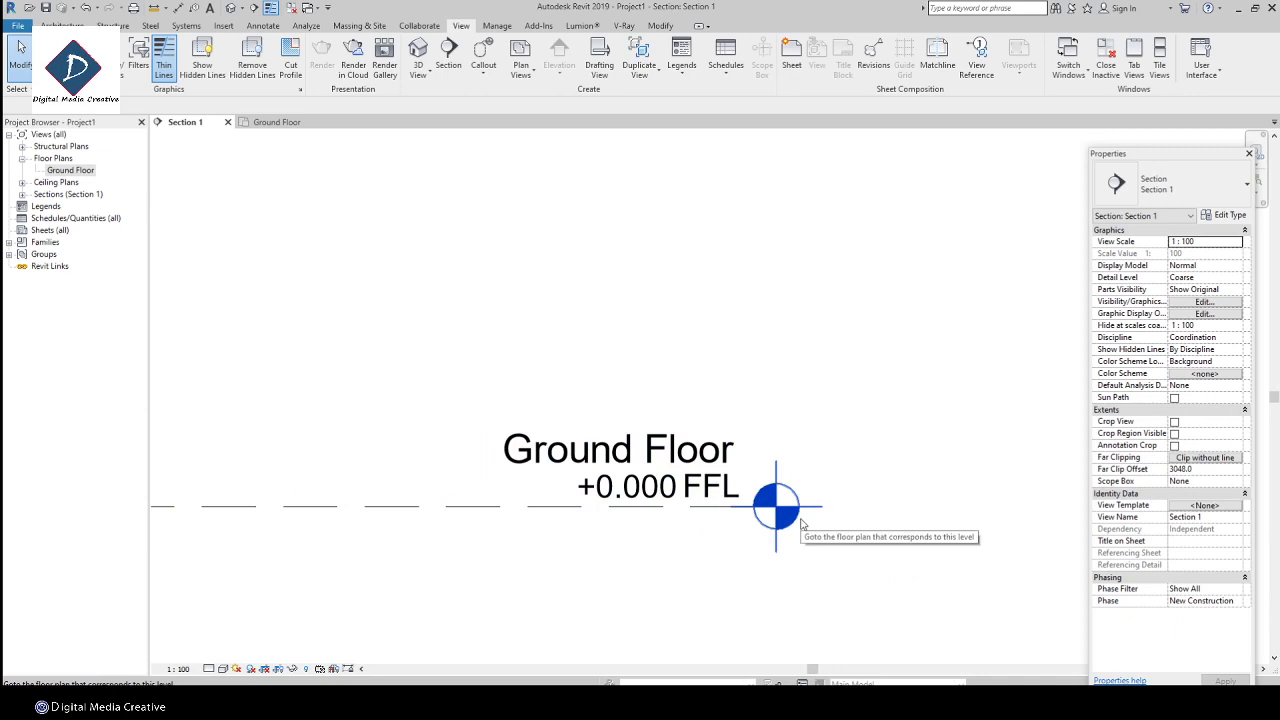
pyautogui.scroll(5, 800, 524)
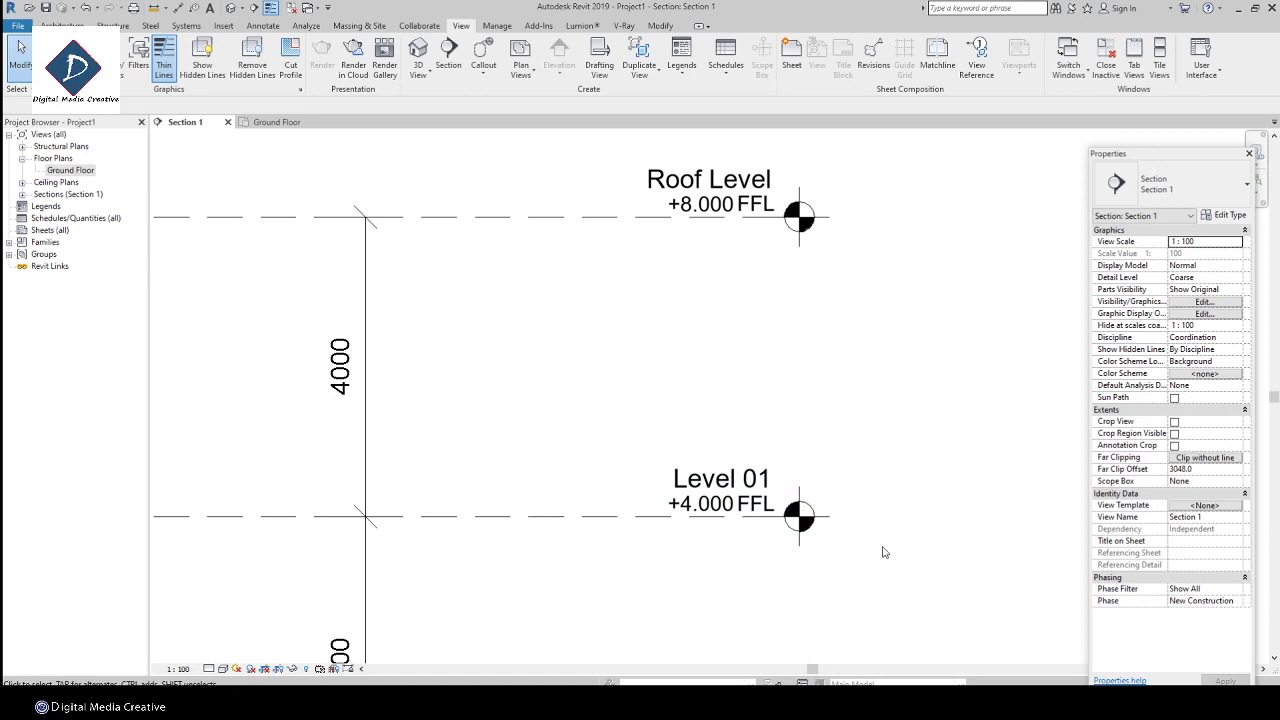
pyautogui.moveTo(883, 552); pyautogui.dragTo(849, 366, button='middle')
pyautogui.scroll(-2, 849, 366)
pyautogui.moveTo(808, 520); pyautogui.dragTo(883, 434, button='middle')
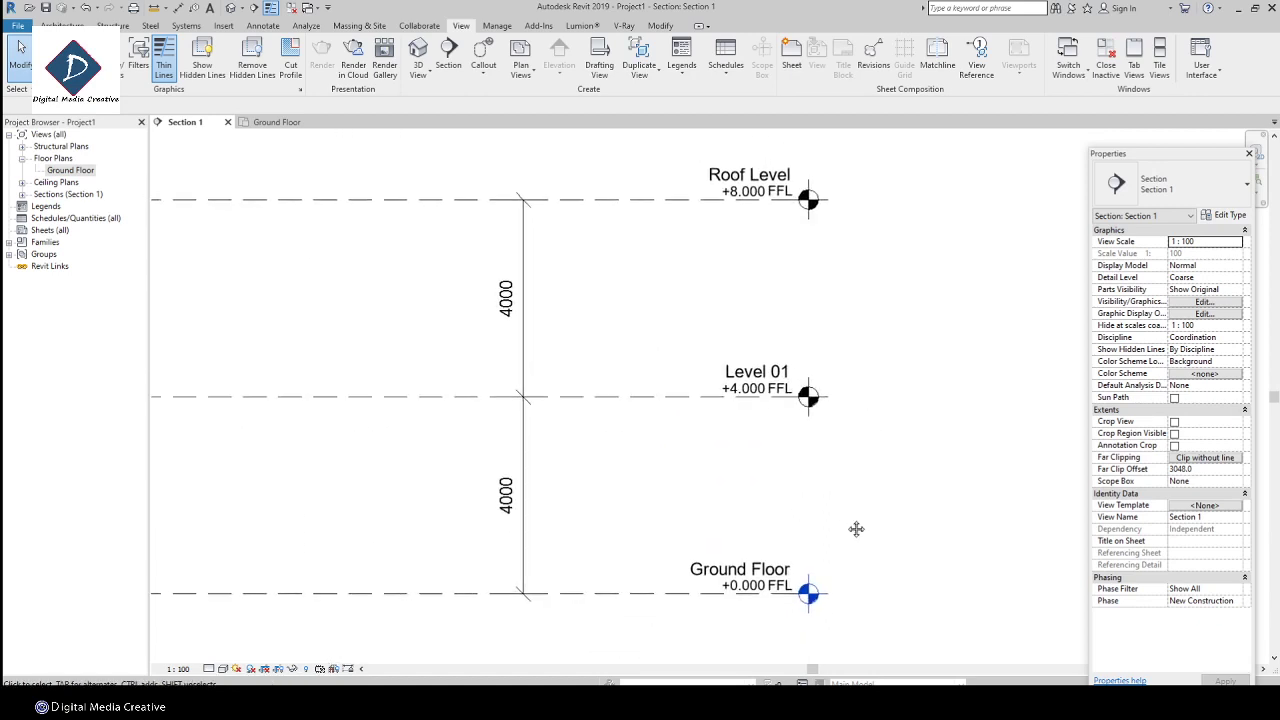
pyautogui.moveTo(856, 529); pyautogui.dragTo(857, 410, button='middle')
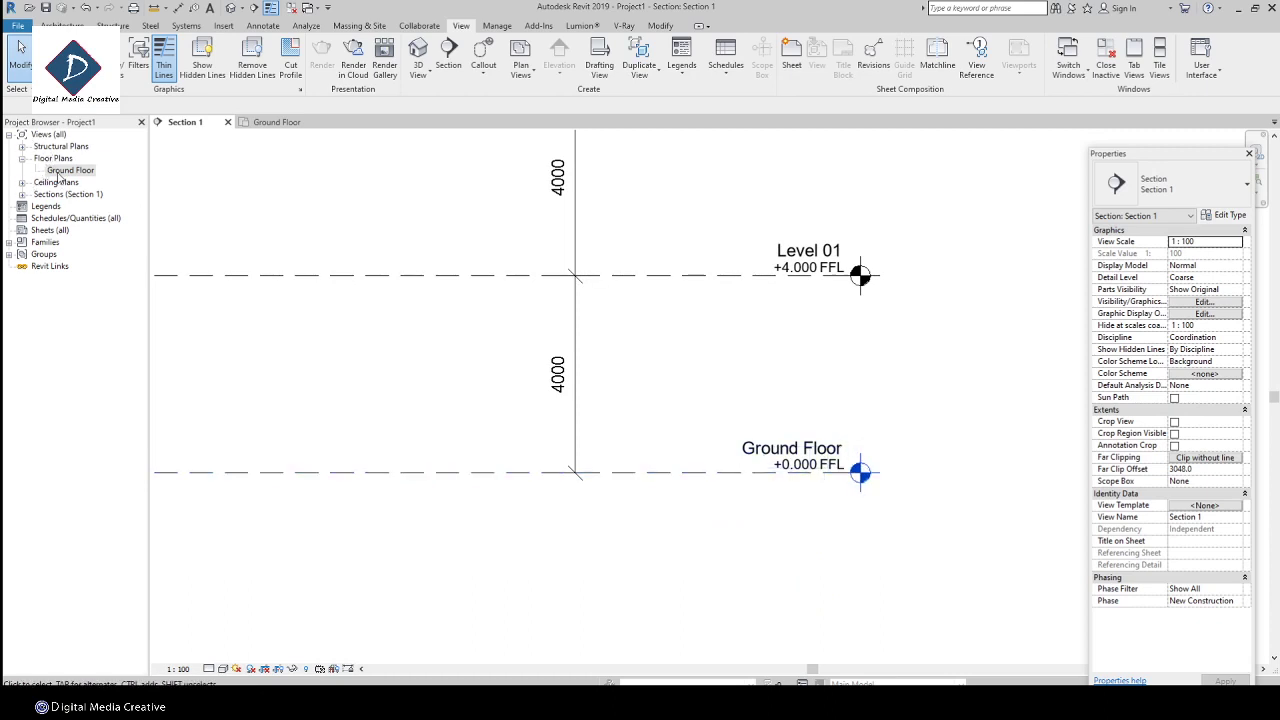
pyautogui.moveTo(647, 244); pyautogui.dragTo(628, 391, button='middle')
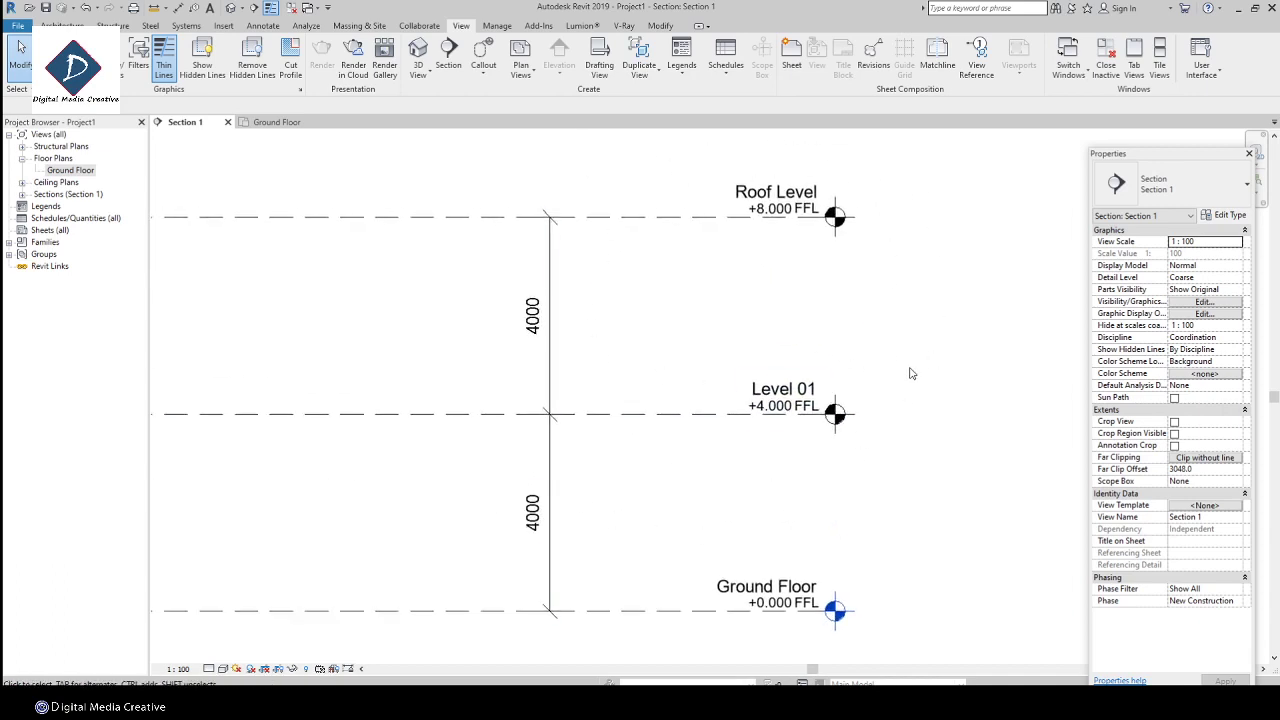
pyautogui.moveTo(910, 373); pyautogui.dragTo(823, 480, button='middle')
pyautogui.scroll(2, 823, 480)
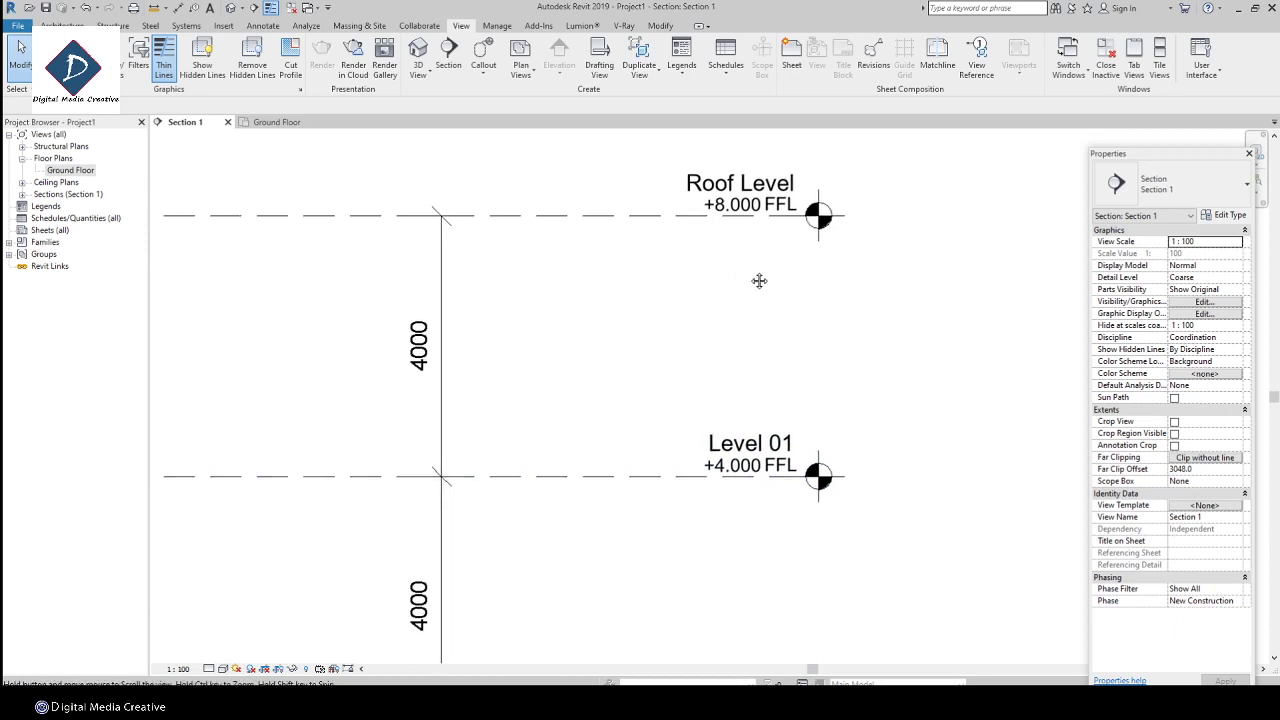
pyautogui.moveTo(757, 277); pyautogui.dragTo(793, 274, button='middle')
pyautogui.scroll(-1, 793, 274)
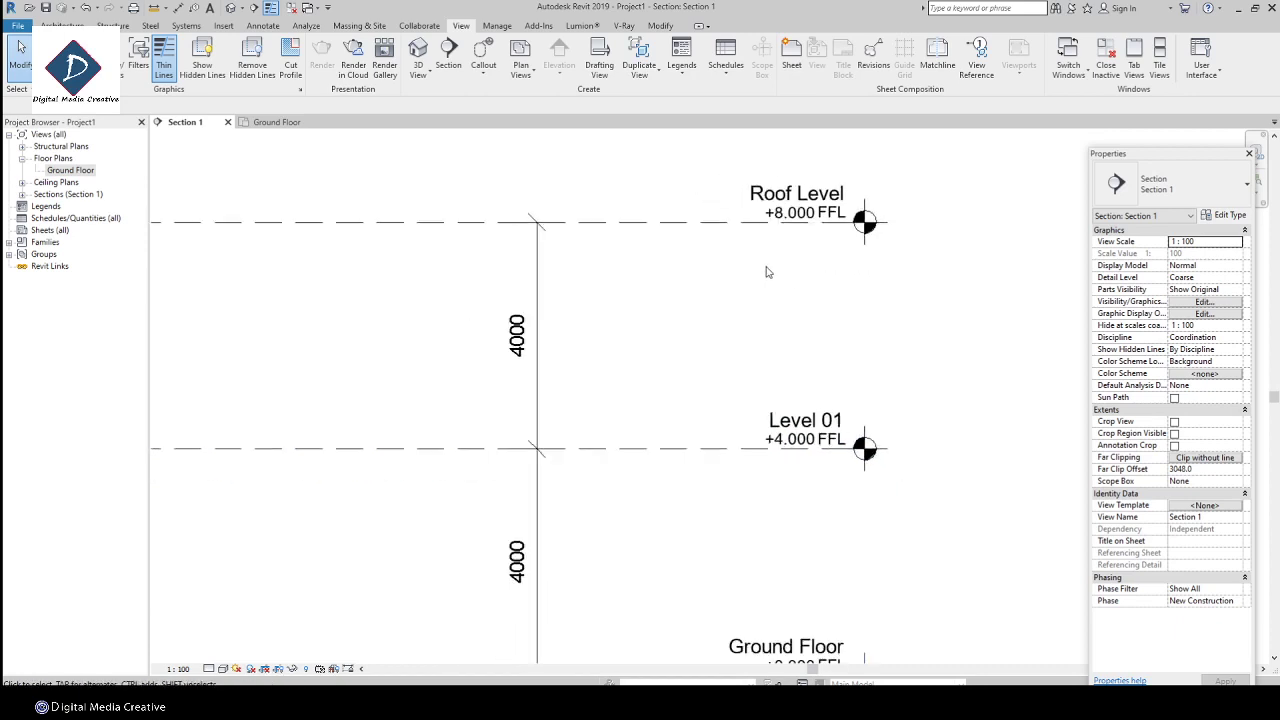
pyautogui.scroll(-1, 767, 272)
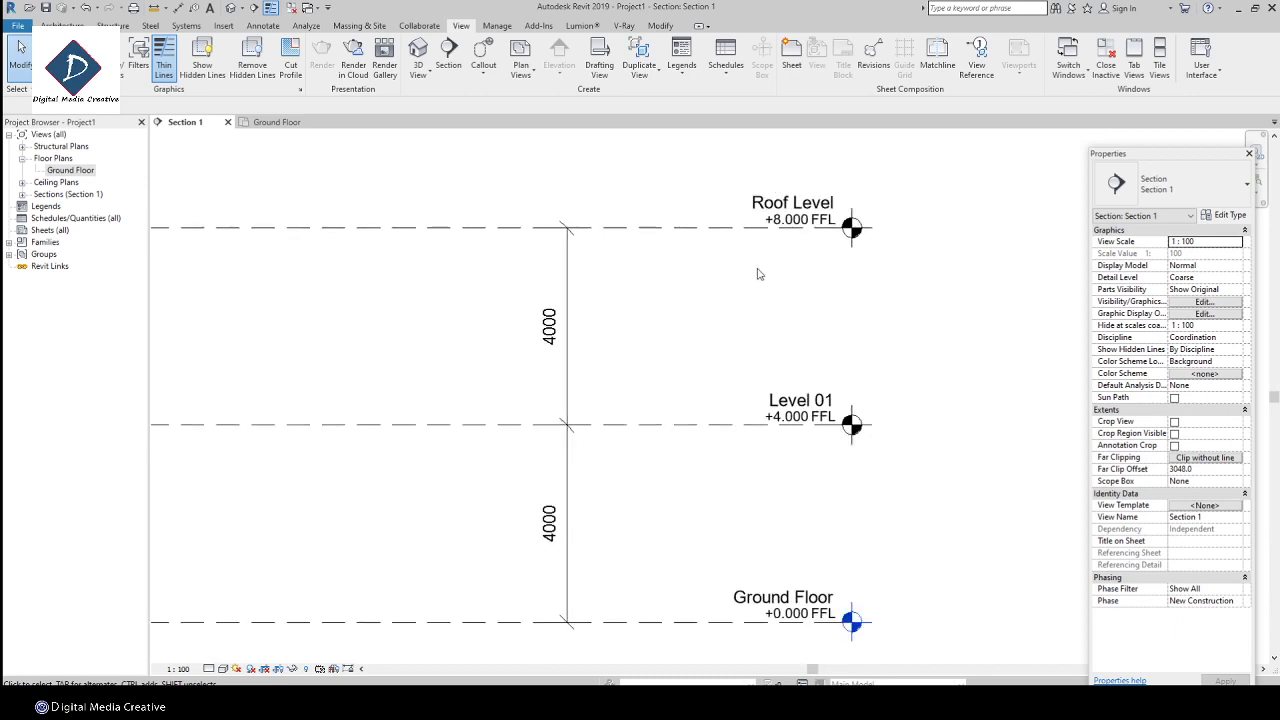
pyautogui.scroll(-1, 757, 274)
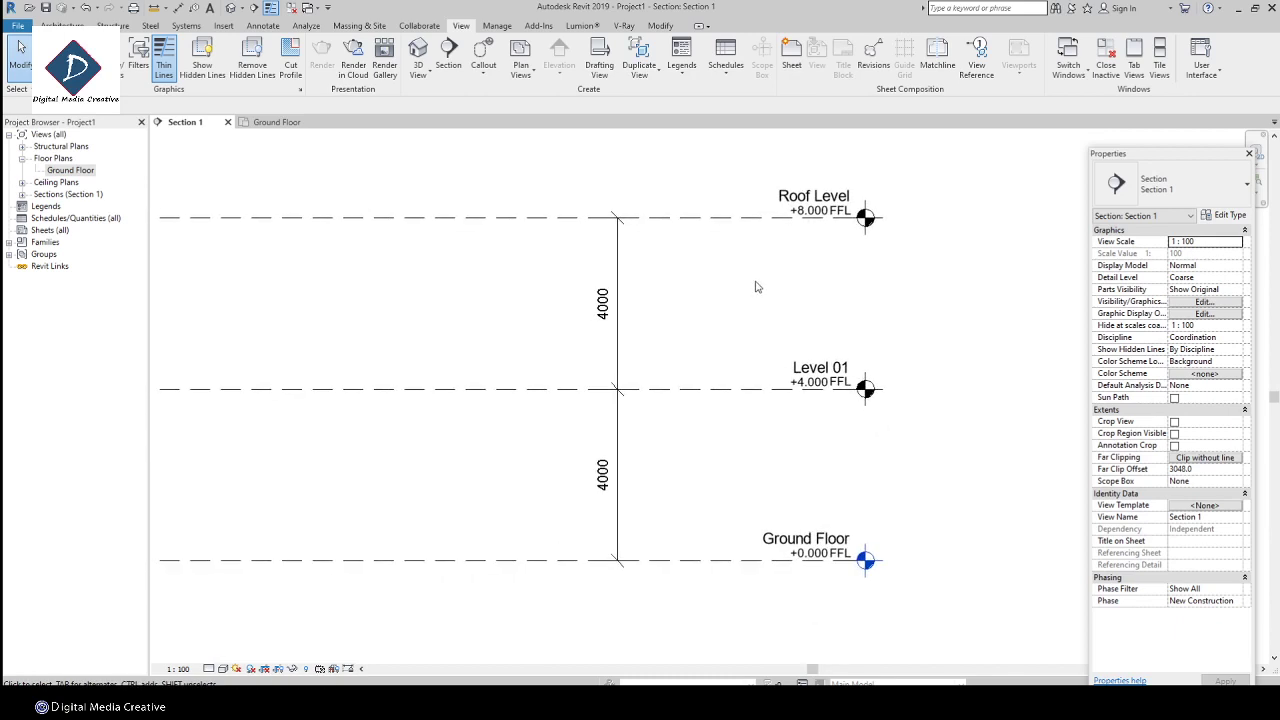
pyautogui.scroll(-1, 756, 287)
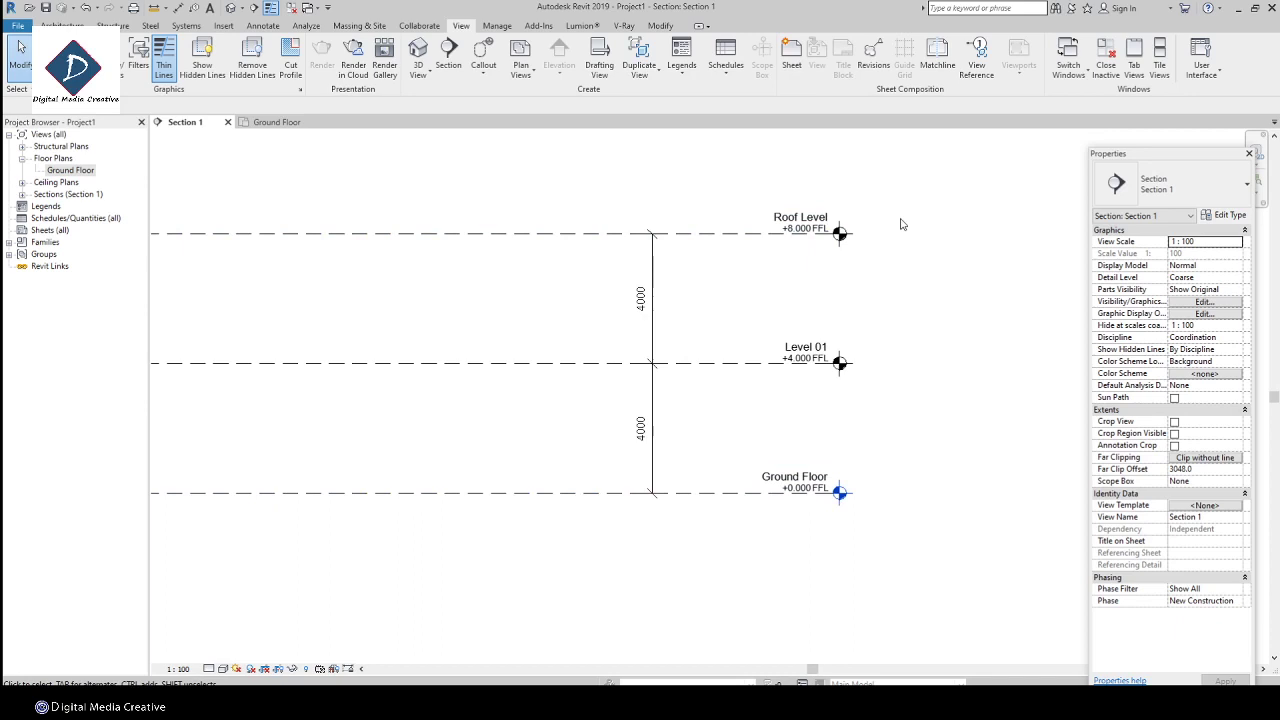
pyautogui.moveTo(663, 181); pyautogui.dragTo(749, 226, button='middle')
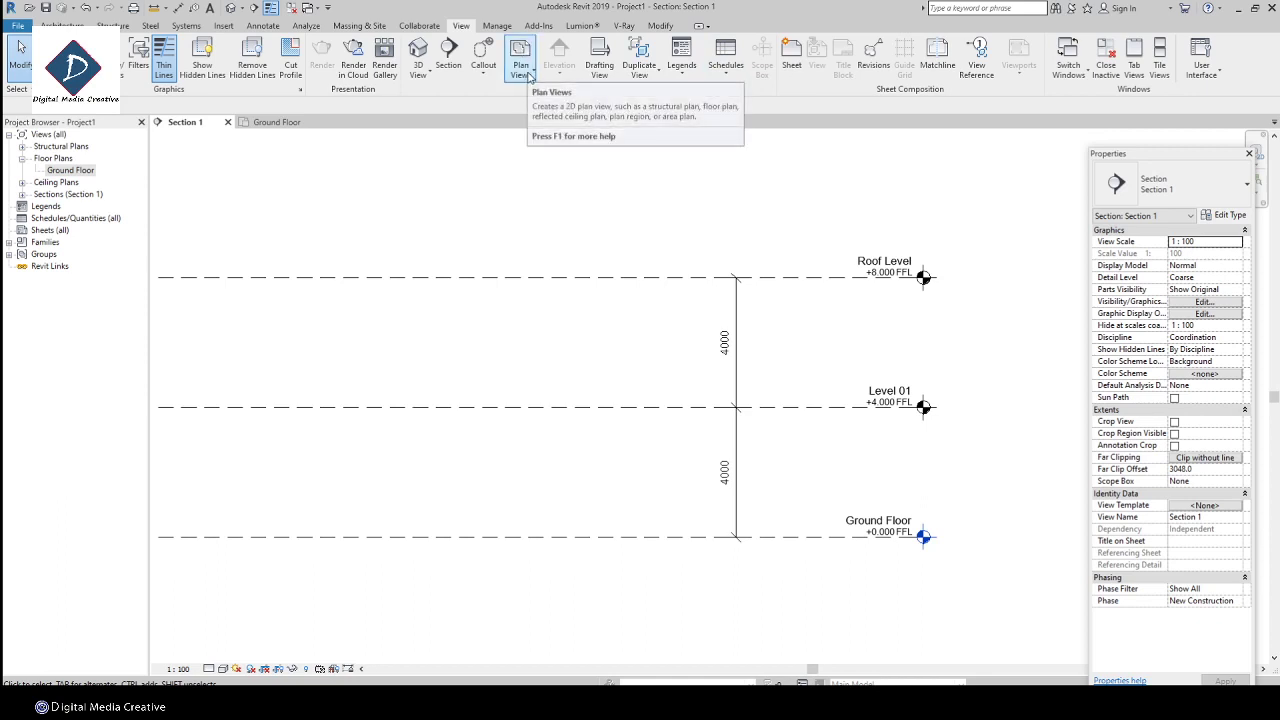
# - In New Floor Plan, select Level 01 and Roof Level with 'Do not duplicate existing views' checked
pyautogui.click(527, 77)
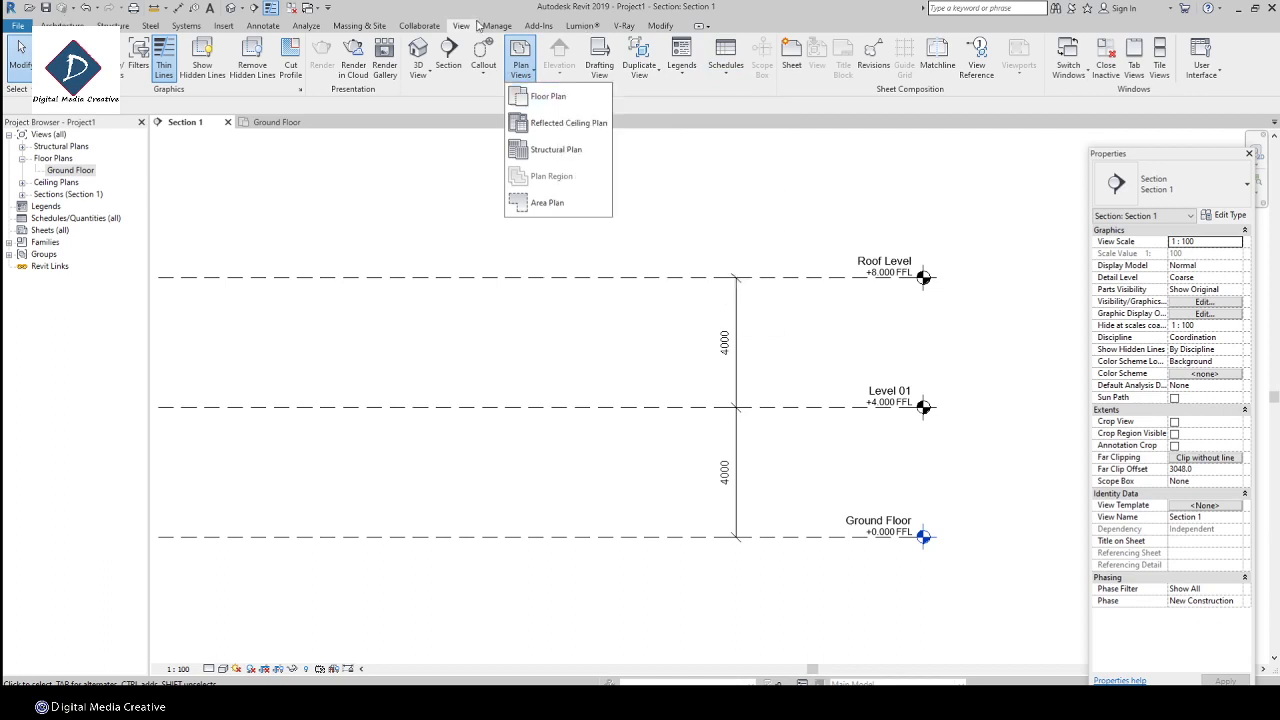
pyautogui.click(647, 110)
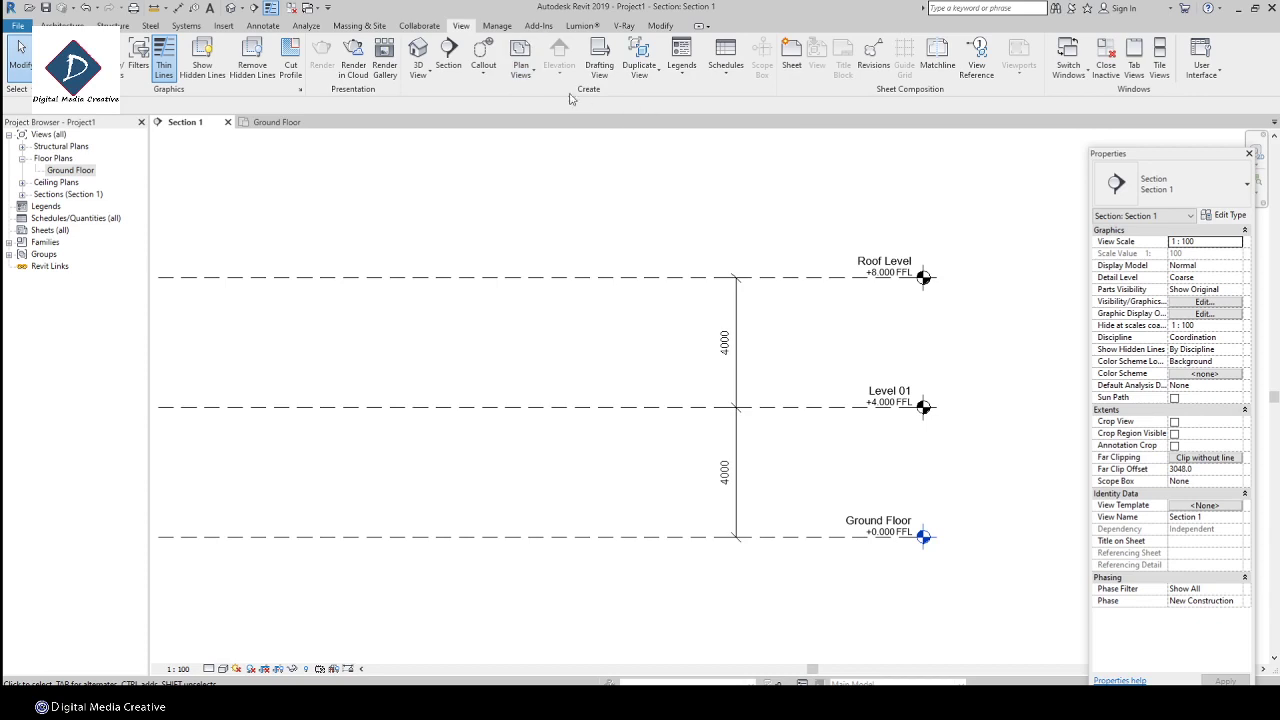
pyautogui.click(525, 72)
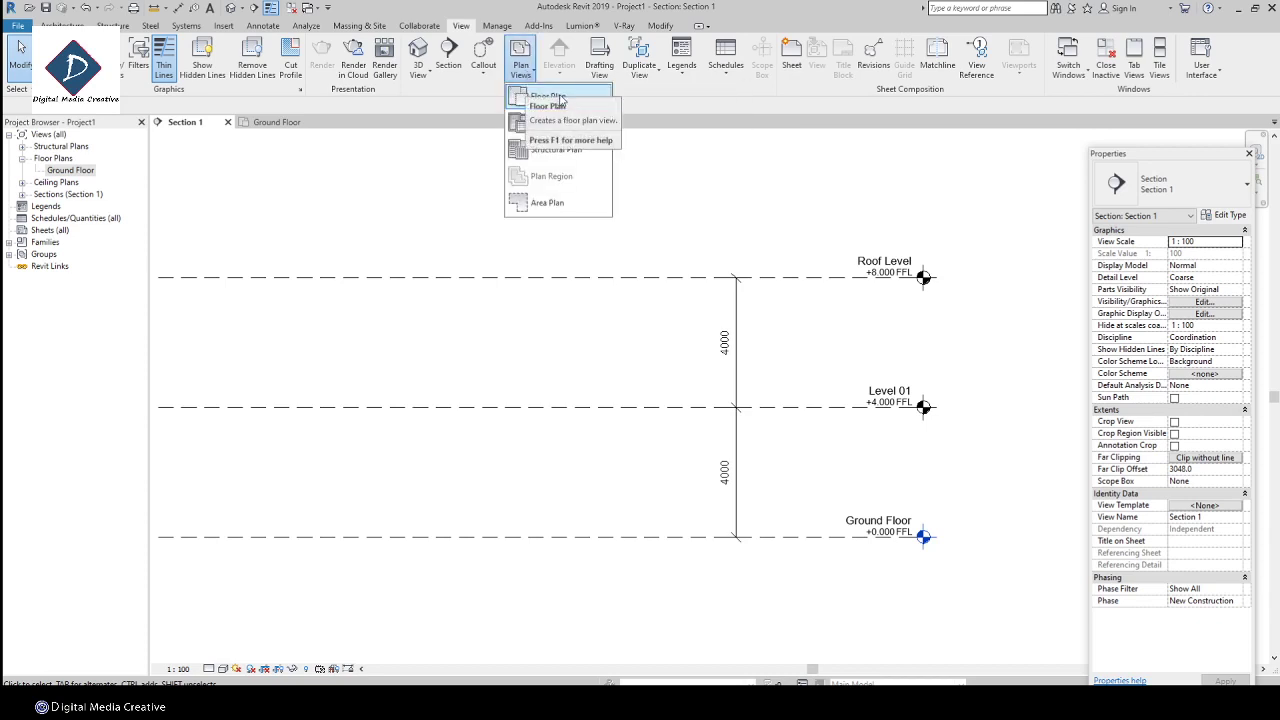
pyautogui.click(546, 96)
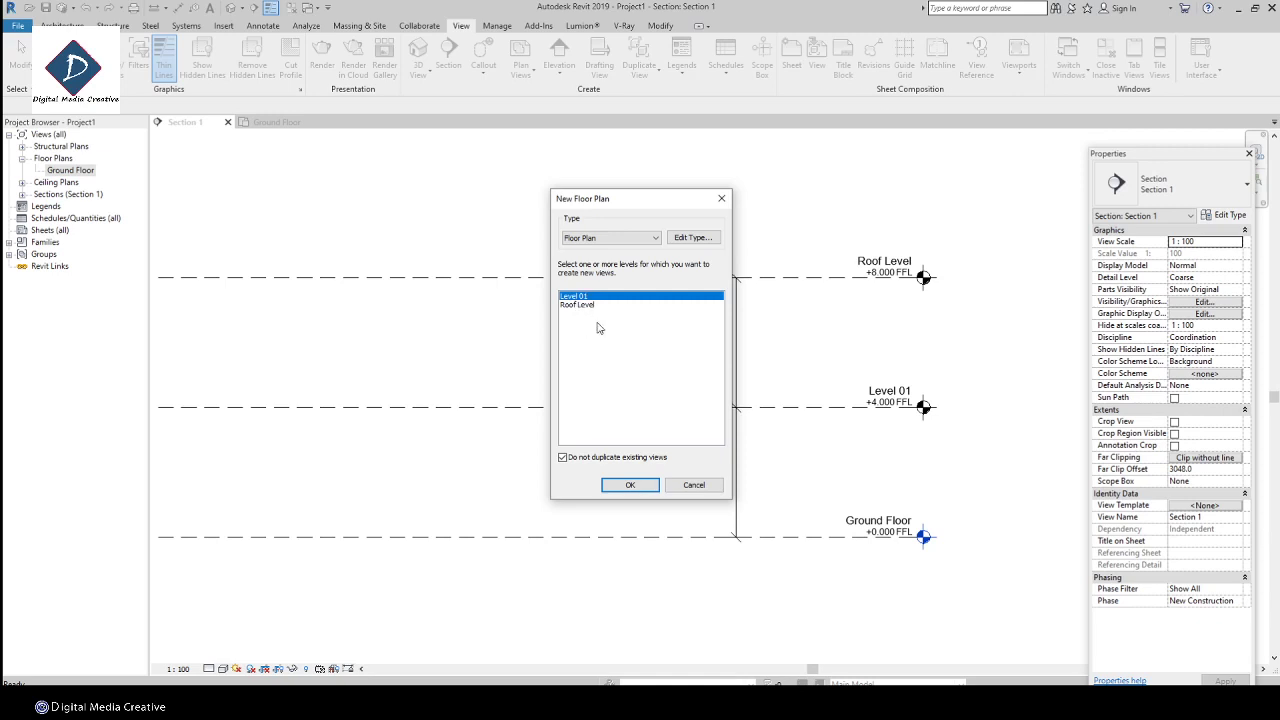
pyautogui.keyDown('ctrl'); pyautogui.click(595, 306); pyautogui.keyUp('ctrl')
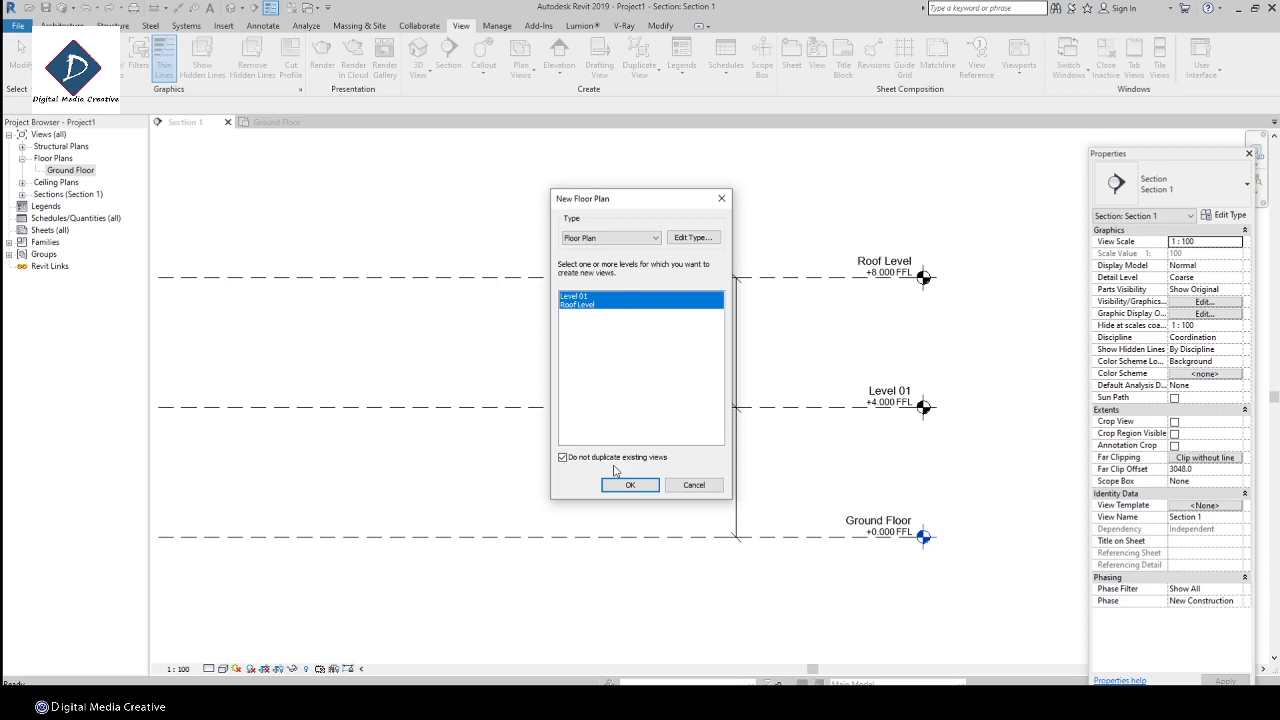
pyautogui.click(563, 458)
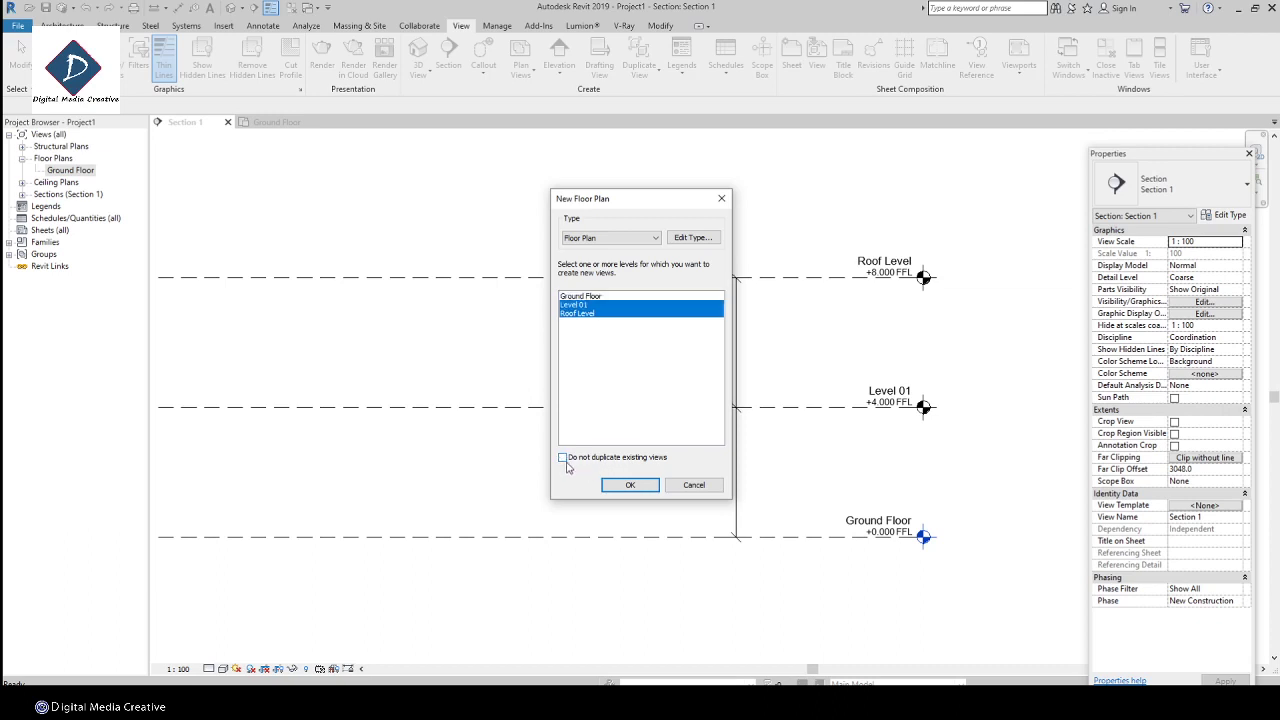
pyautogui.click(563, 458)
pyautogui.click(563, 458)
pyautogui.click(563, 457)
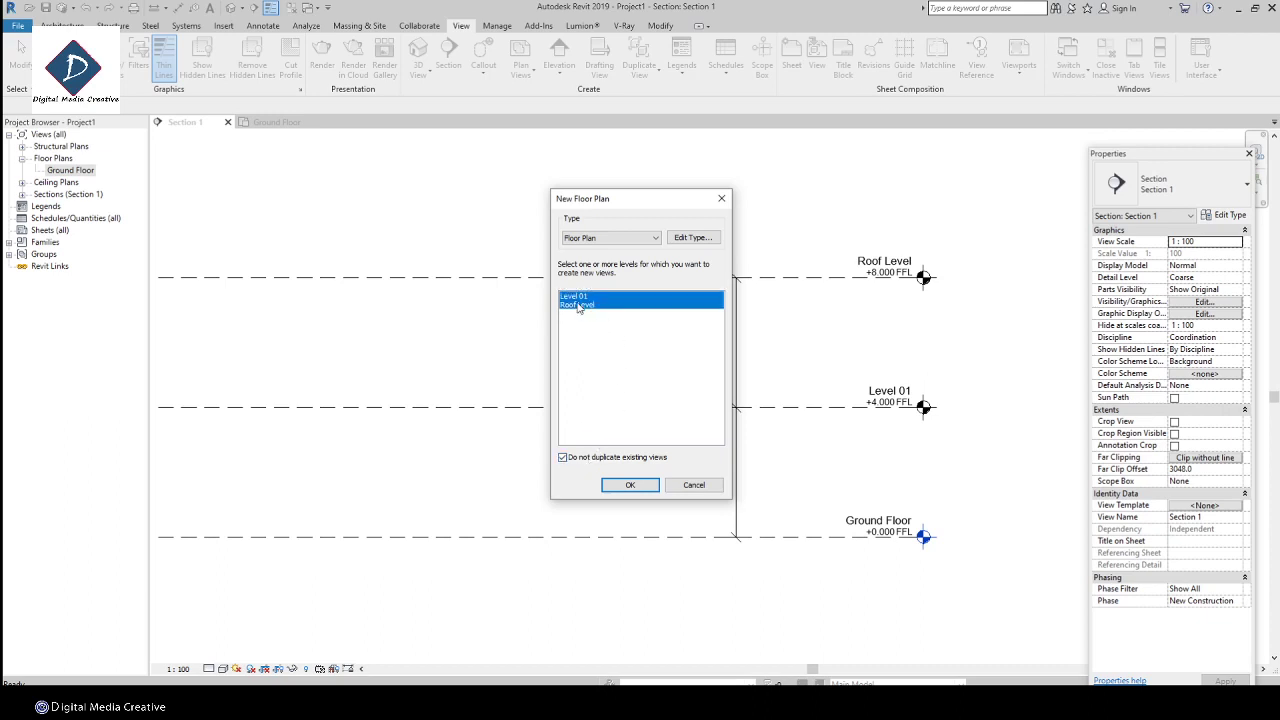
# - Create the Level 01 and Roof Level floor plans, then open the Ground Floor, Level 01 and Roof Level plans
pyautogui.click(630, 484)
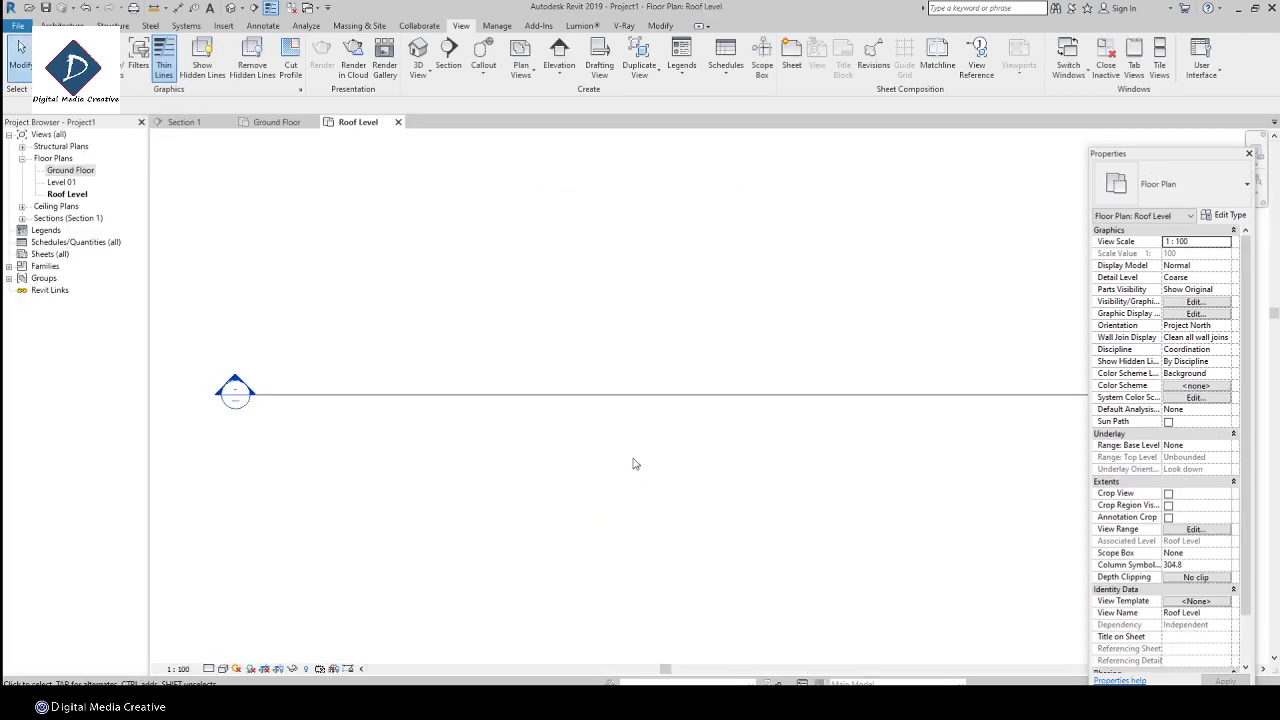
pyautogui.click(64, 182)
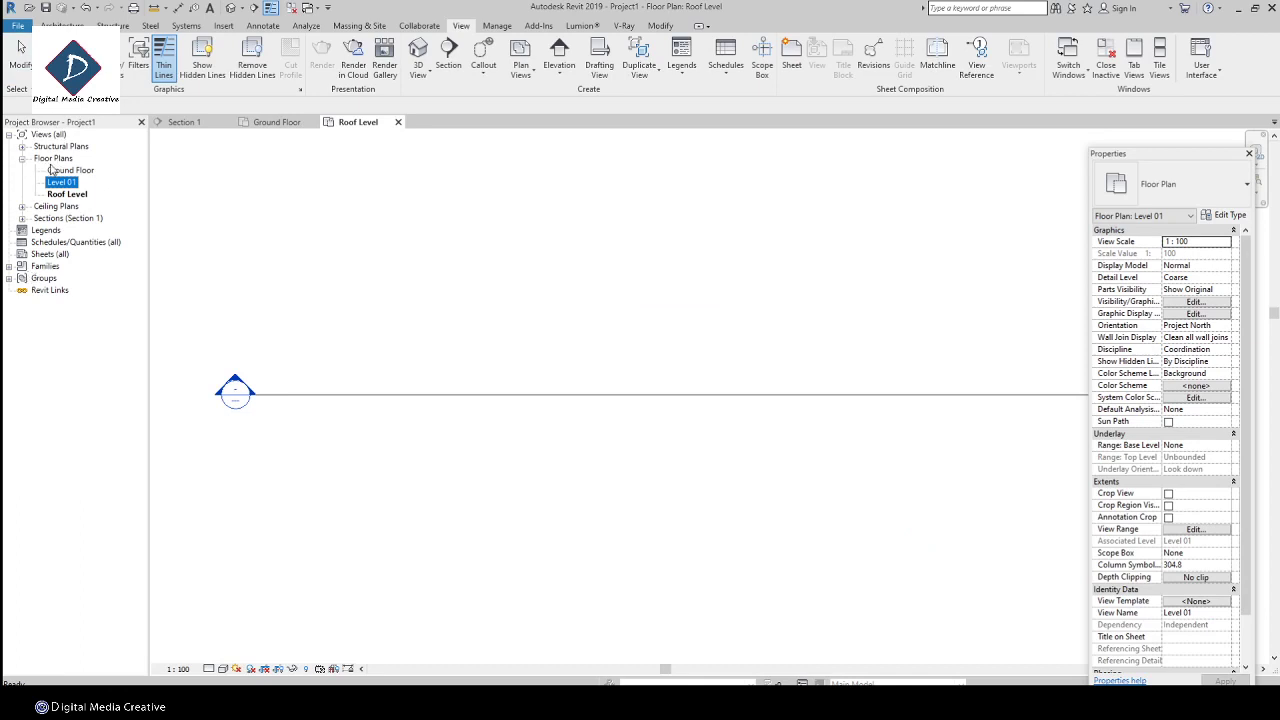
pyautogui.doubleClick(72, 171)
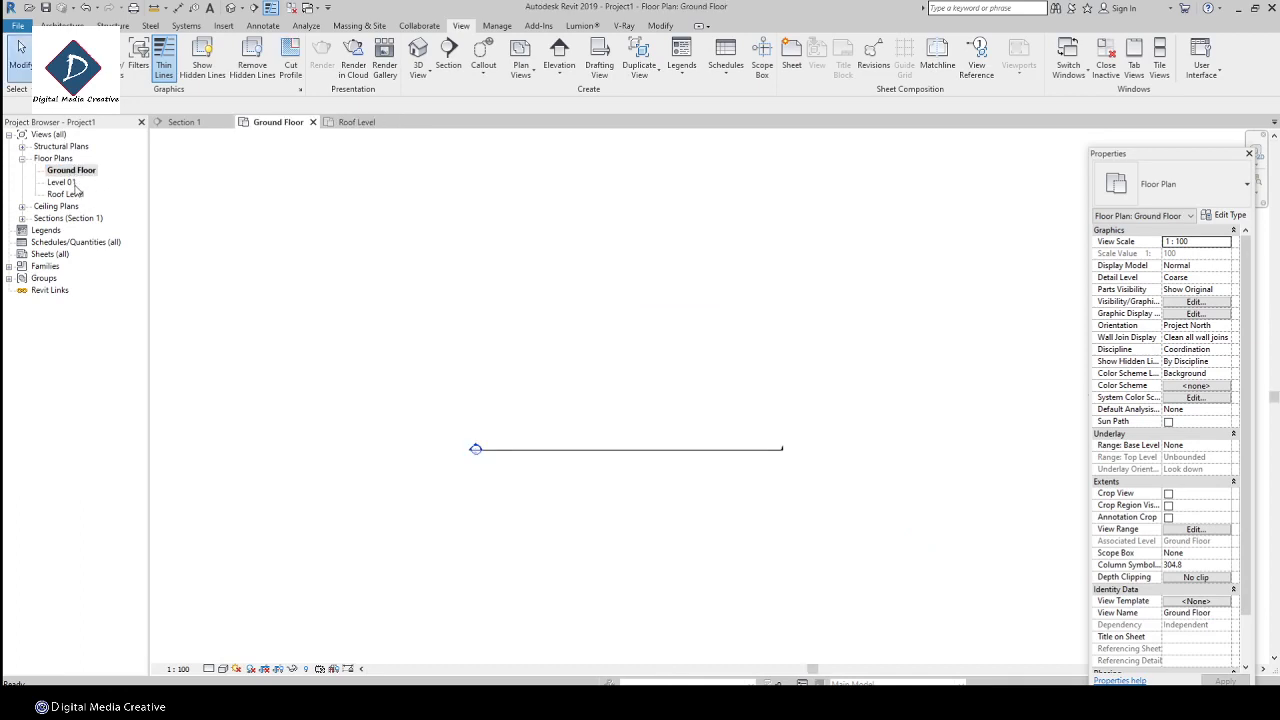
pyautogui.doubleClick(68, 183)
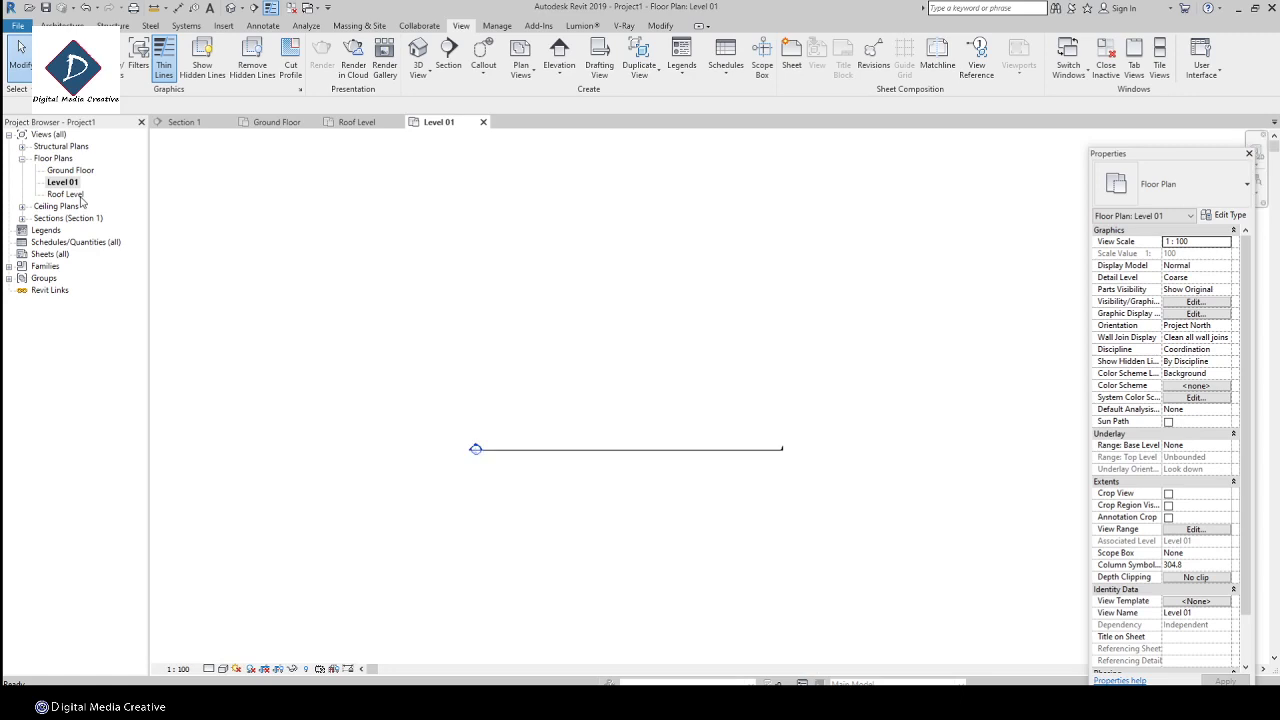
pyautogui.doubleClick(72, 195)
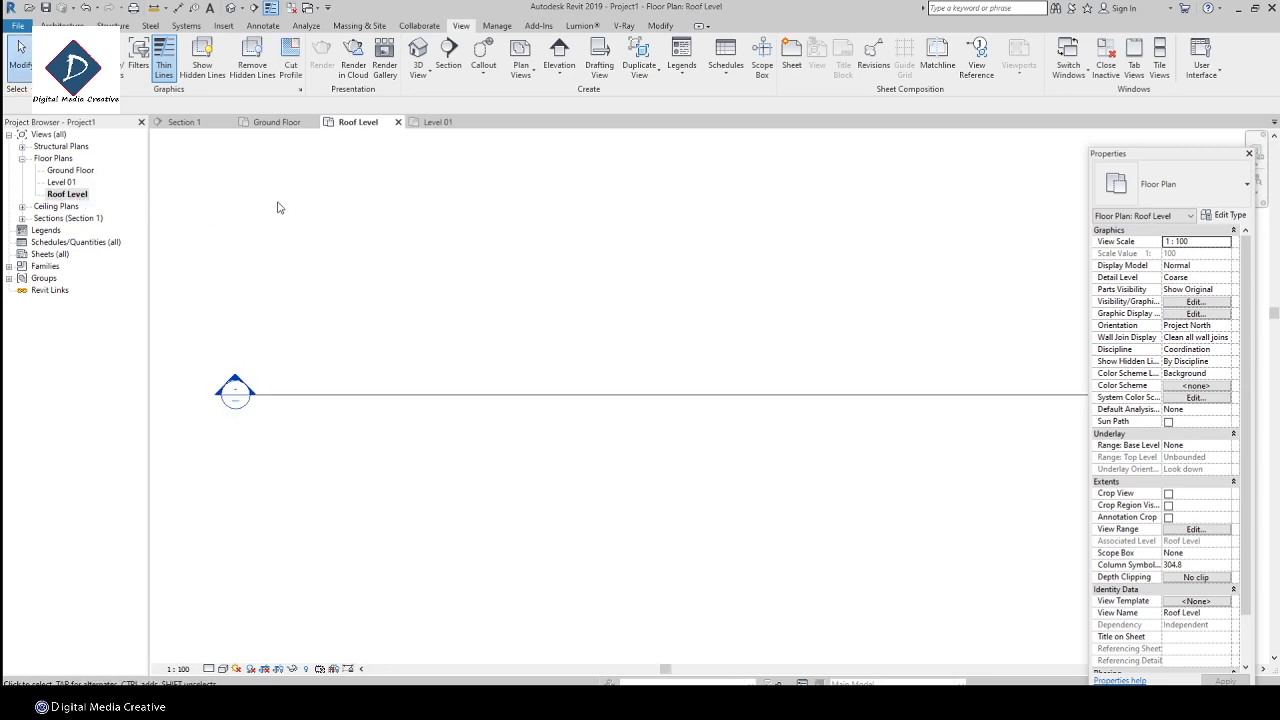
# - Return to Section 1 and frame all three levels in the view
pyautogui.click(189, 125)
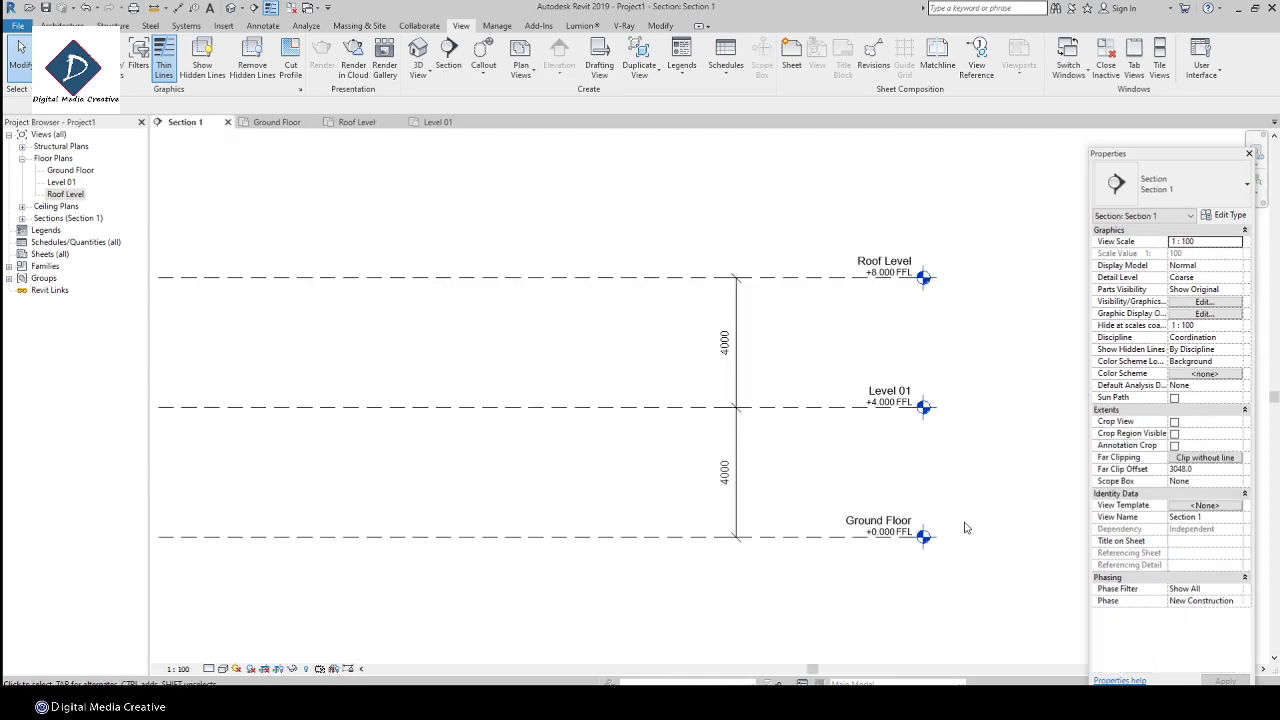
pyautogui.scroll(2, 962, 521)
pyautogui.moveTo(922, 515); pyautogui.dragTo(822, 537, button='middle')
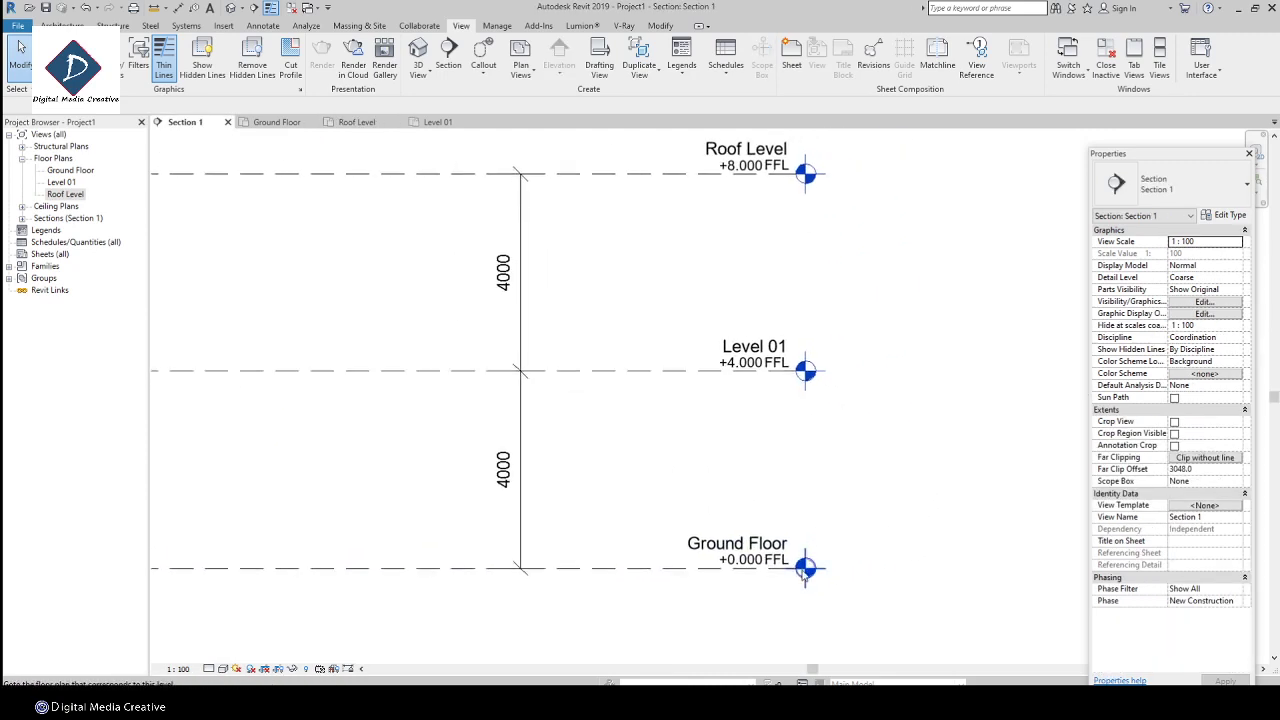
pyautogui.moveTo(840, 315); pyautogui.dragTo(835, 406, button='middle')
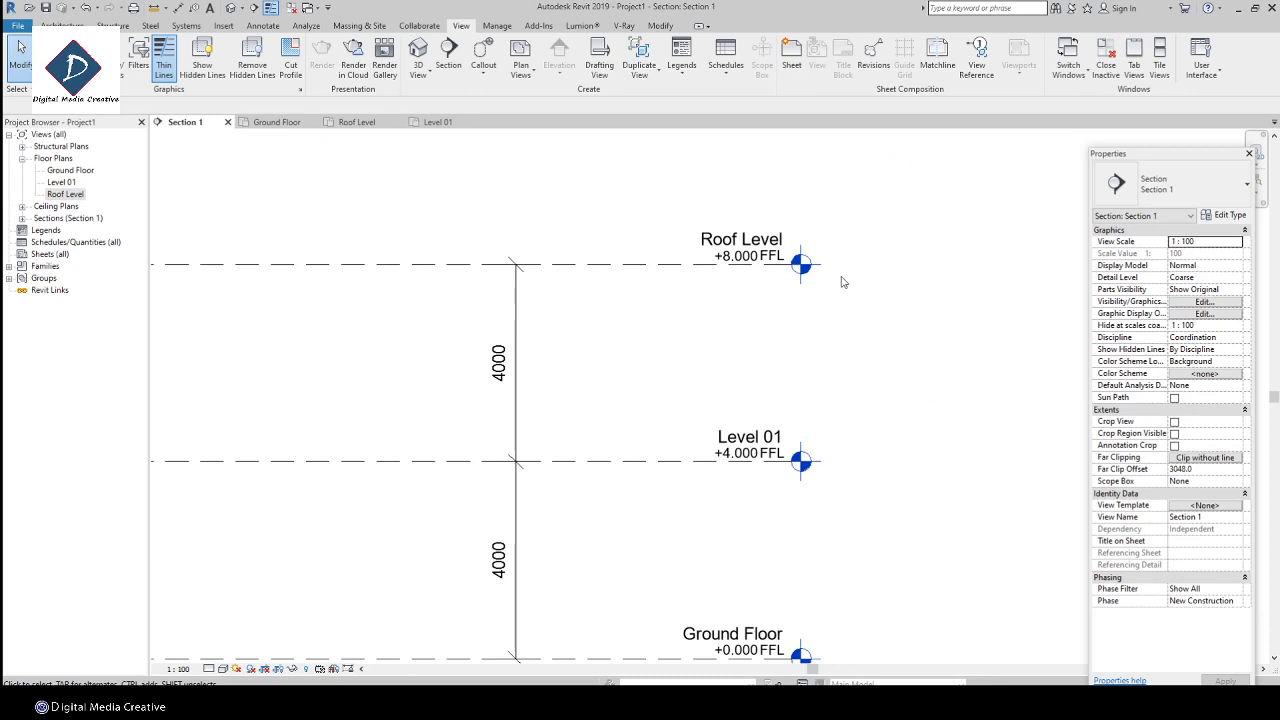
pyautogui.moveTo(794, 523); pyautogui.dragTo(814, 443, button='middle')
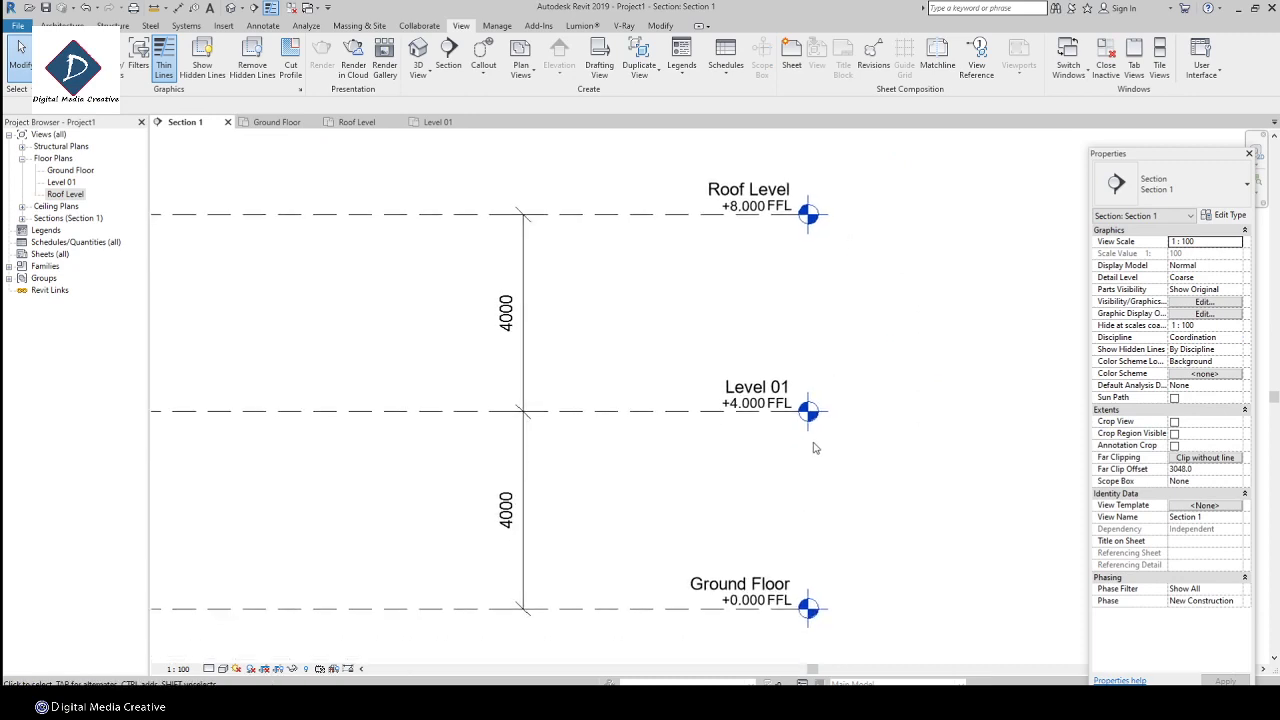
pyautogui.scroll(-1, 814, 445)
pyautogui.scroll(-3, 814, 449)
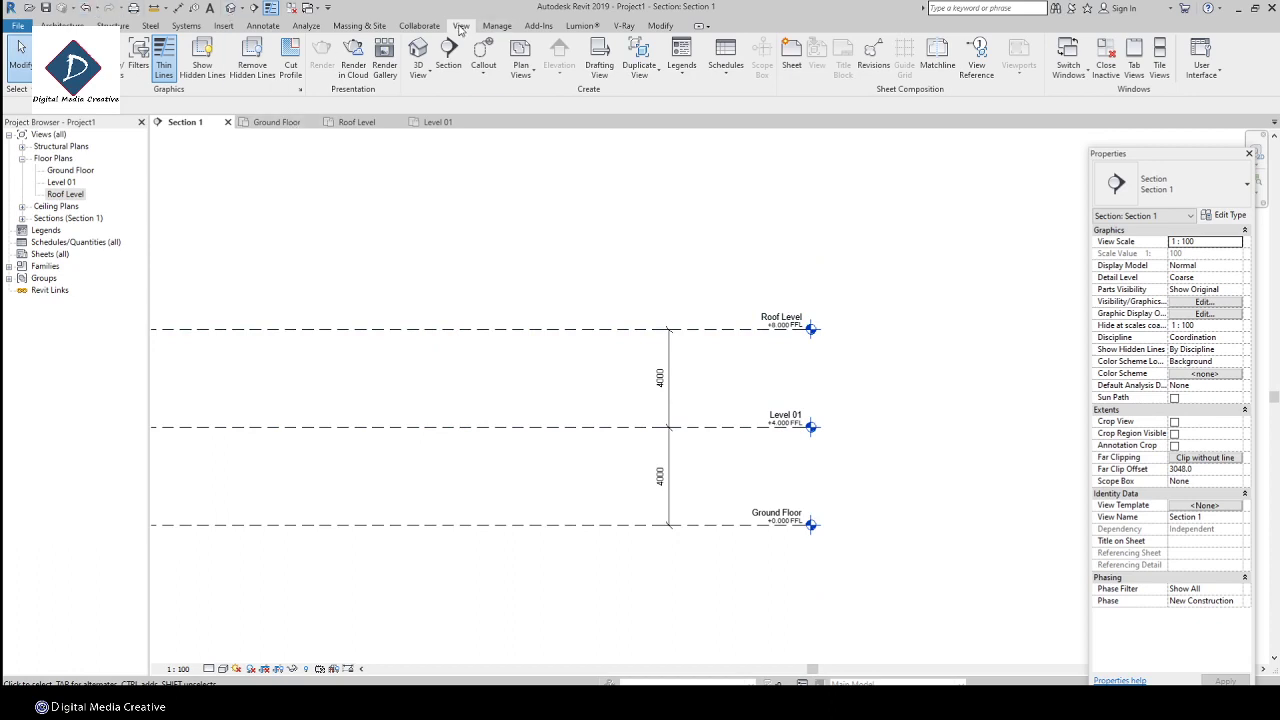
# - Create reflected ceiling plans for Level 01 and Roof Level
pyautogui.click(526, 76)
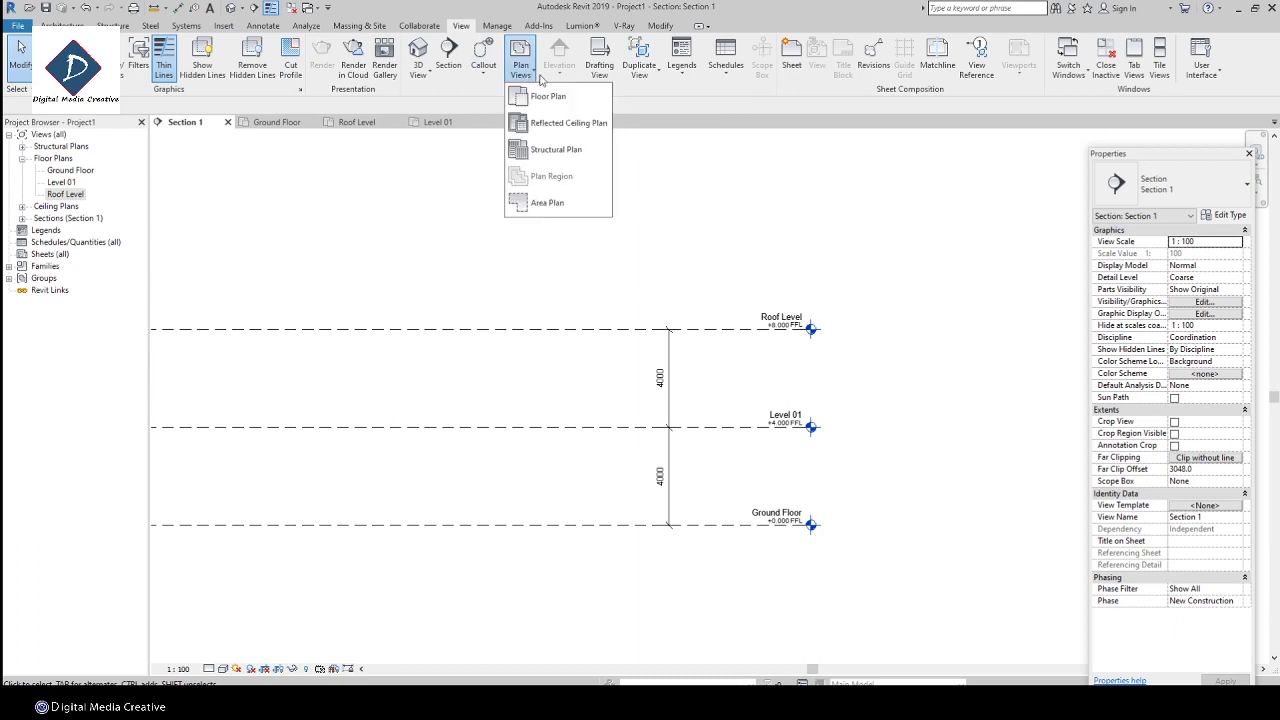
pyautogui.click(570, 123)
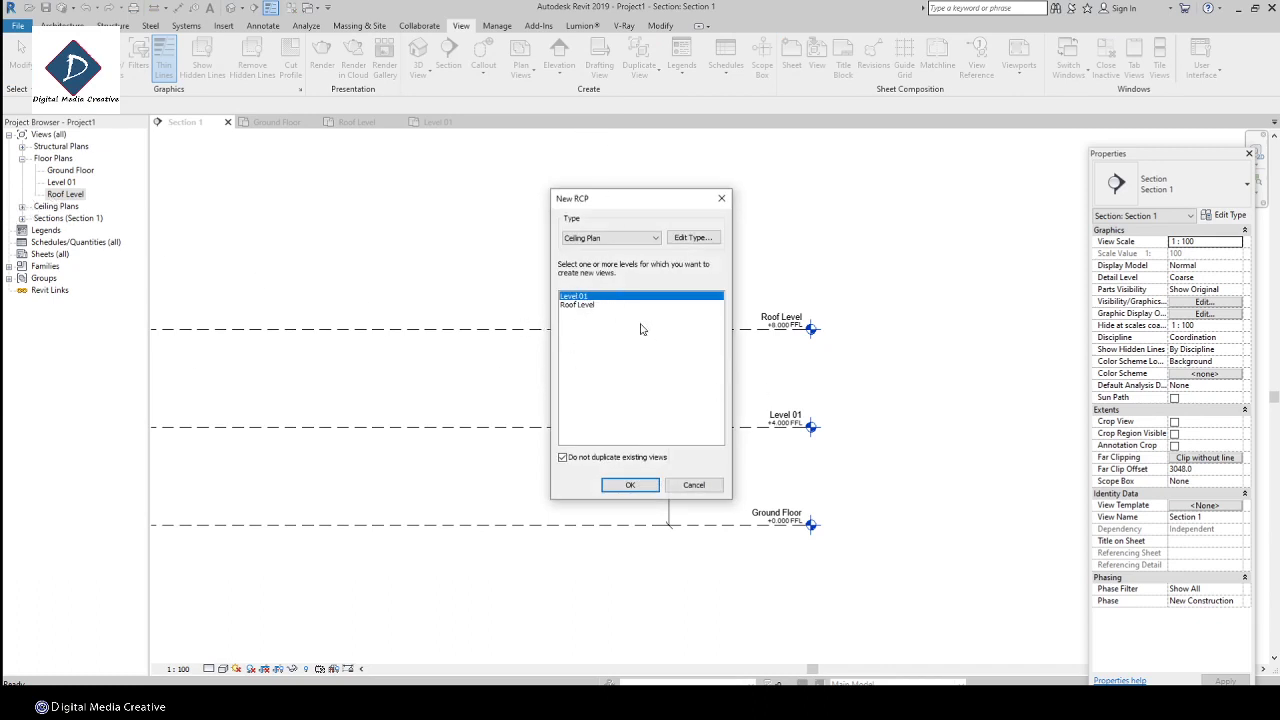
pyautogui.keyDown('ctrl'); pyautogui.click(591, 306); pyautogui.keyUp('ctrl')
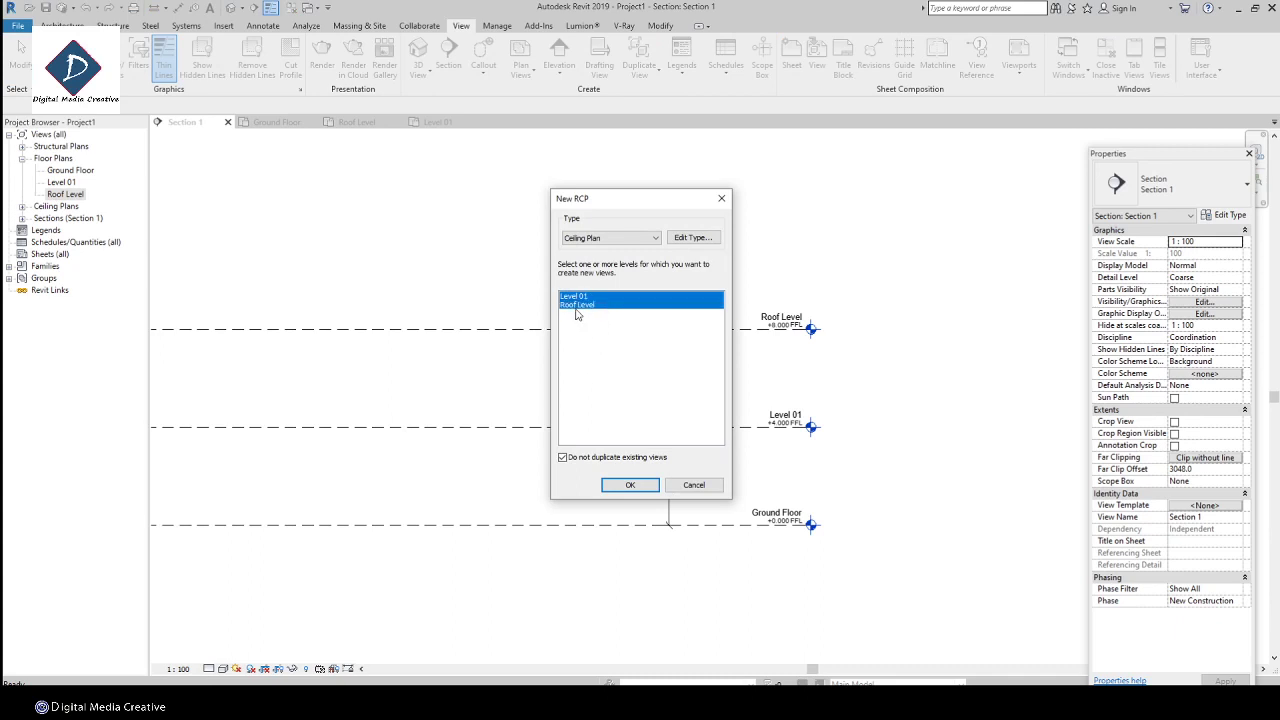
pyautogui.click(631, 486)
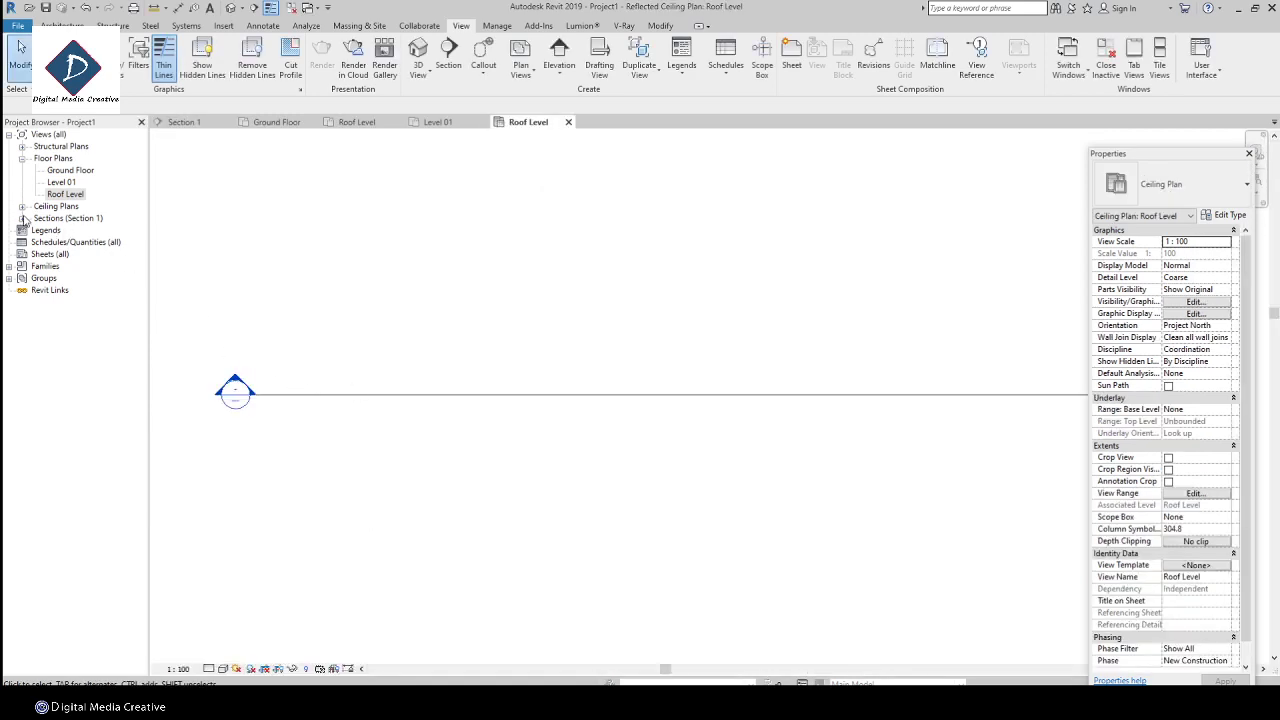
# - Open the Ground Floor, Level 01 and Roof Level ceiling plans, then return to Section 1
pyautogui.click(22, 206)
pyautogui.doubleClick(68, 218)
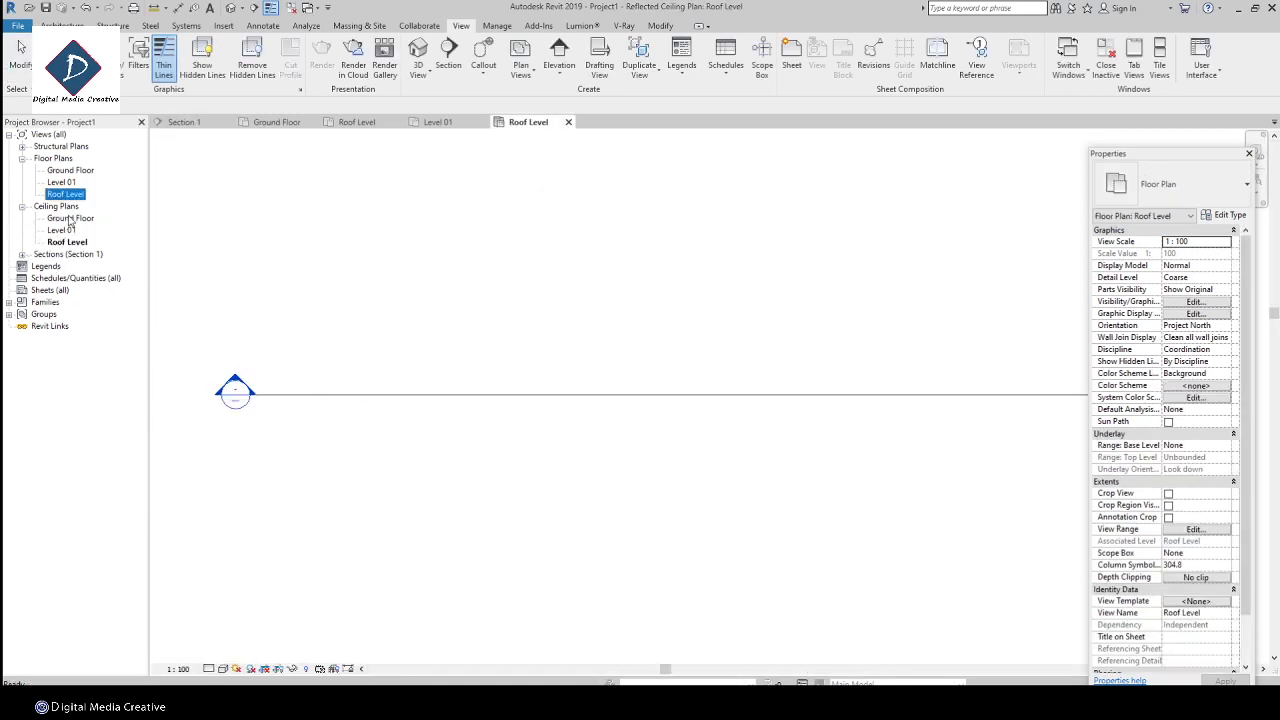
pyautogui.doubleClick(62, 230)
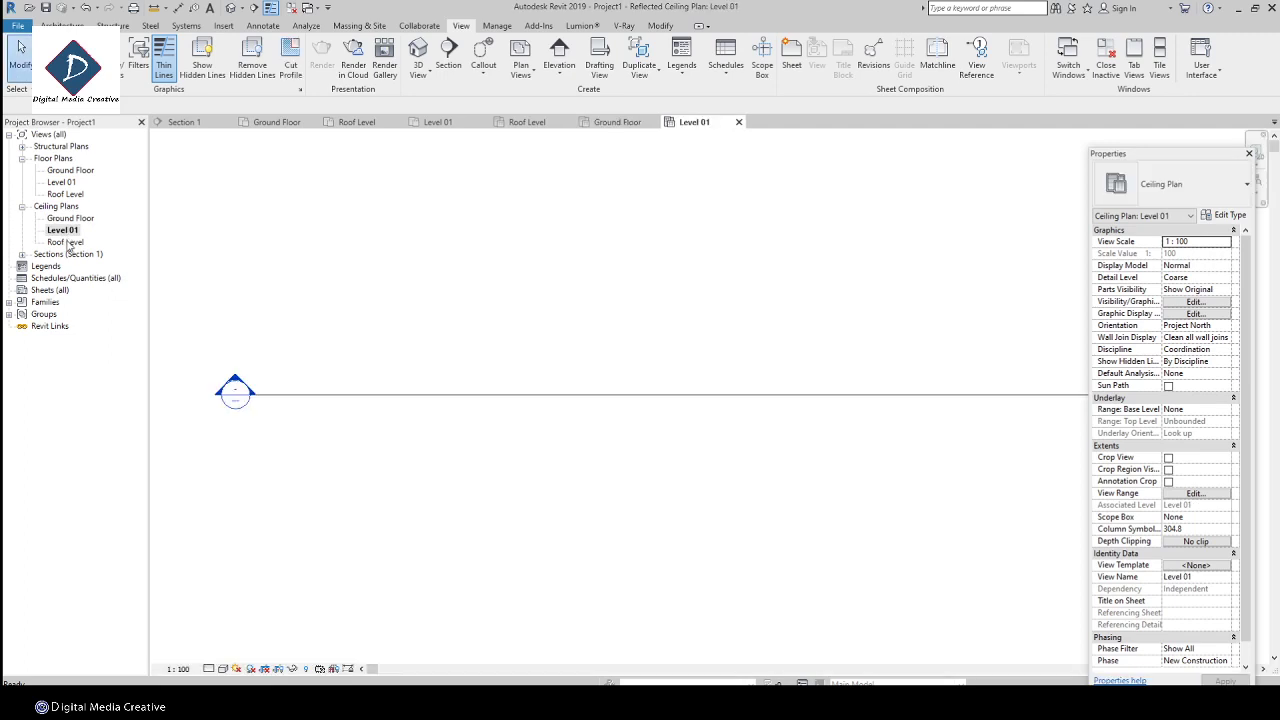
pyautogui.doubleClick(66, 242)
pyautogui.doubleClick(70, 218)
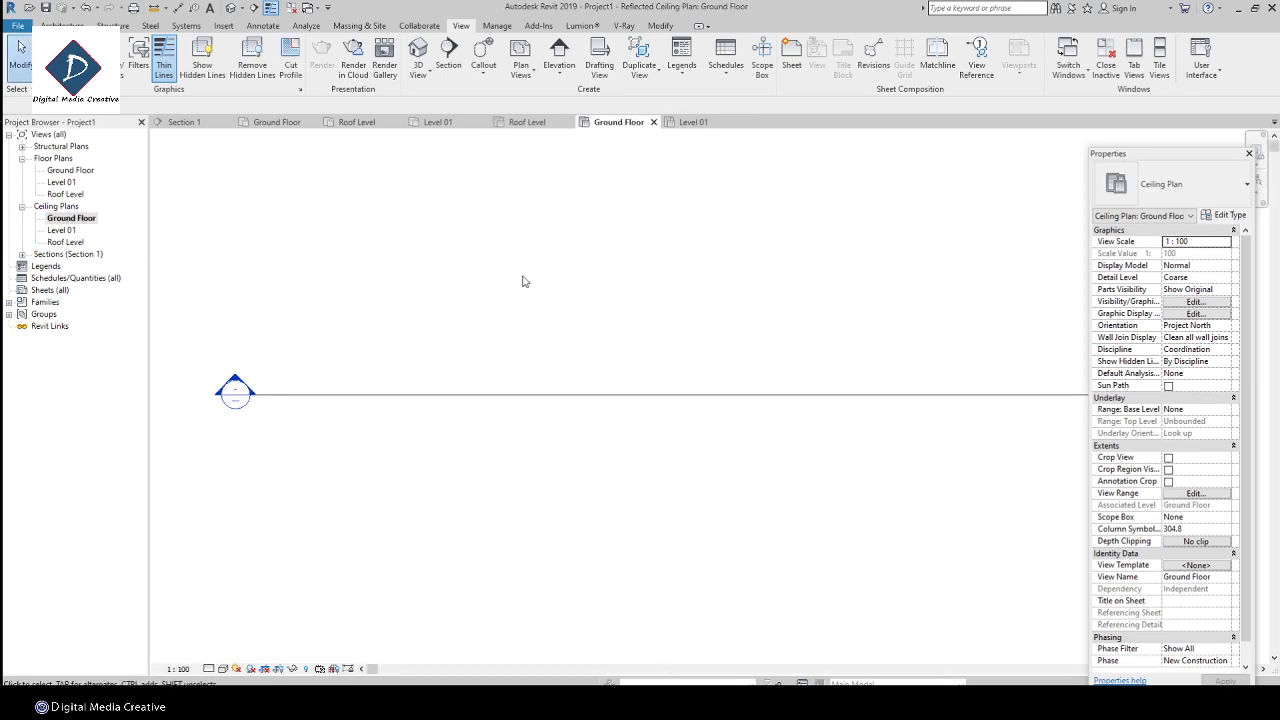
pyautogui.scroll(-2, 522, 282)
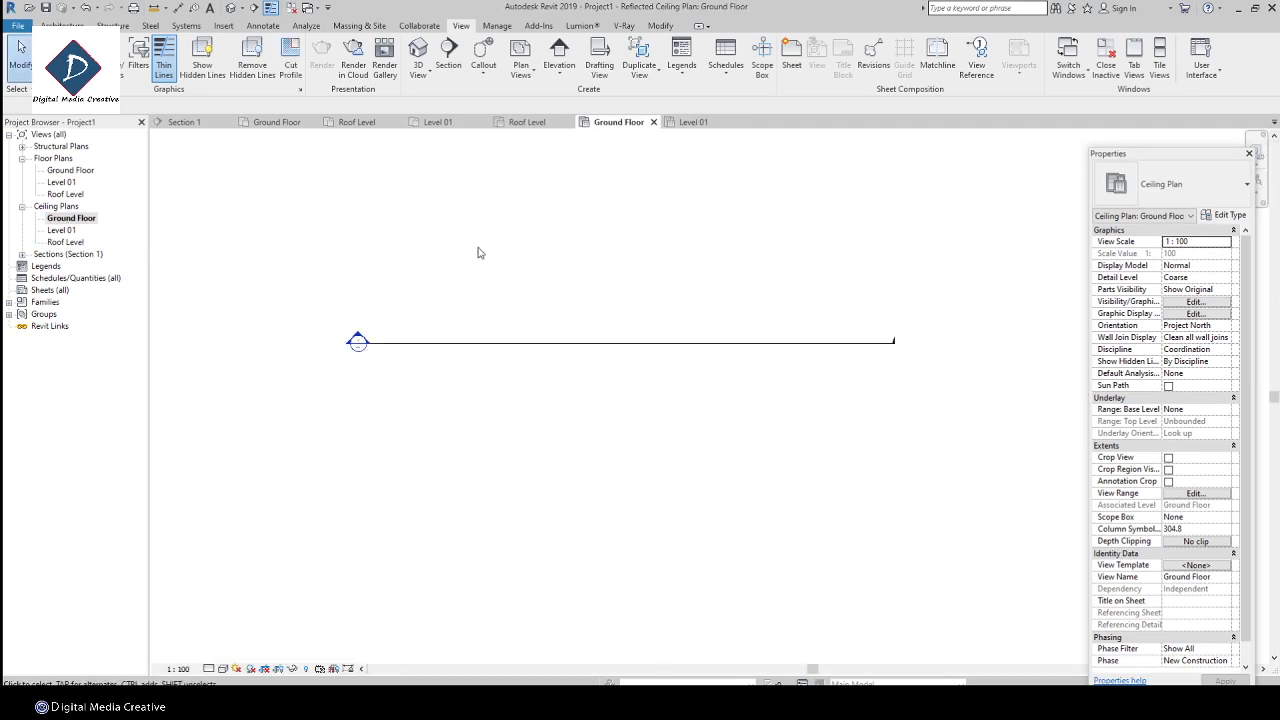
pyautogui.click(183, 122)
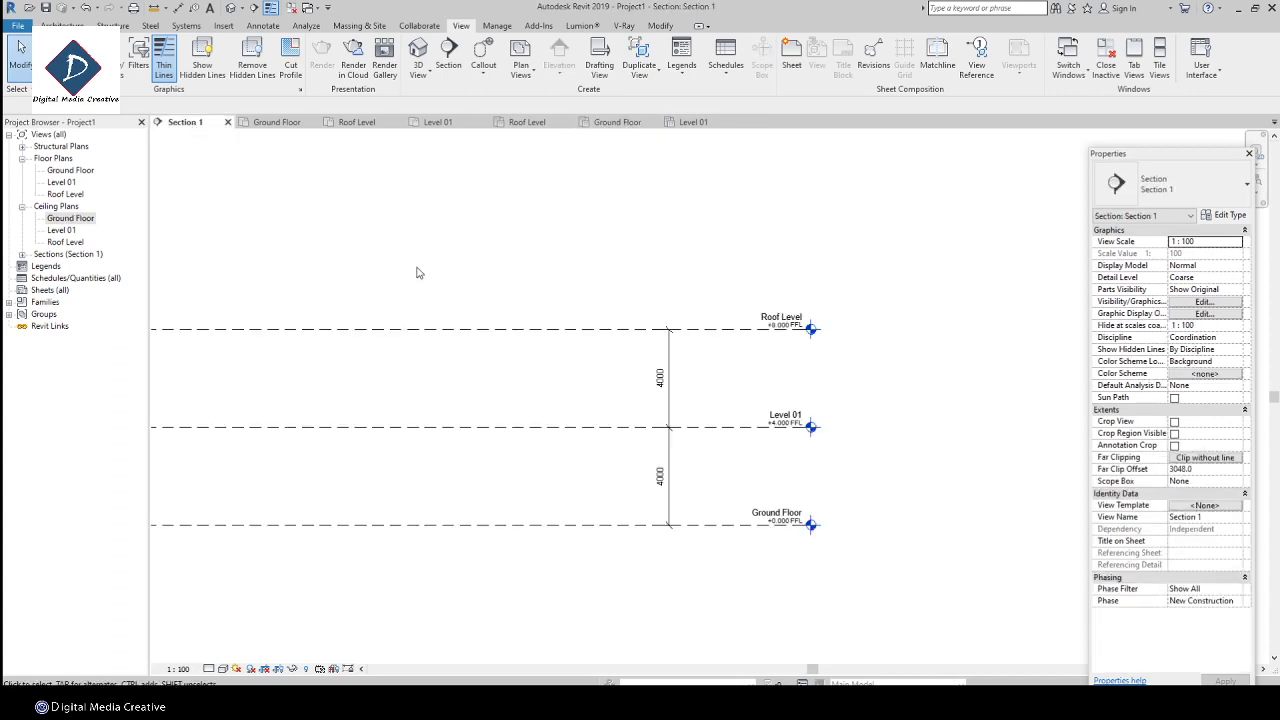